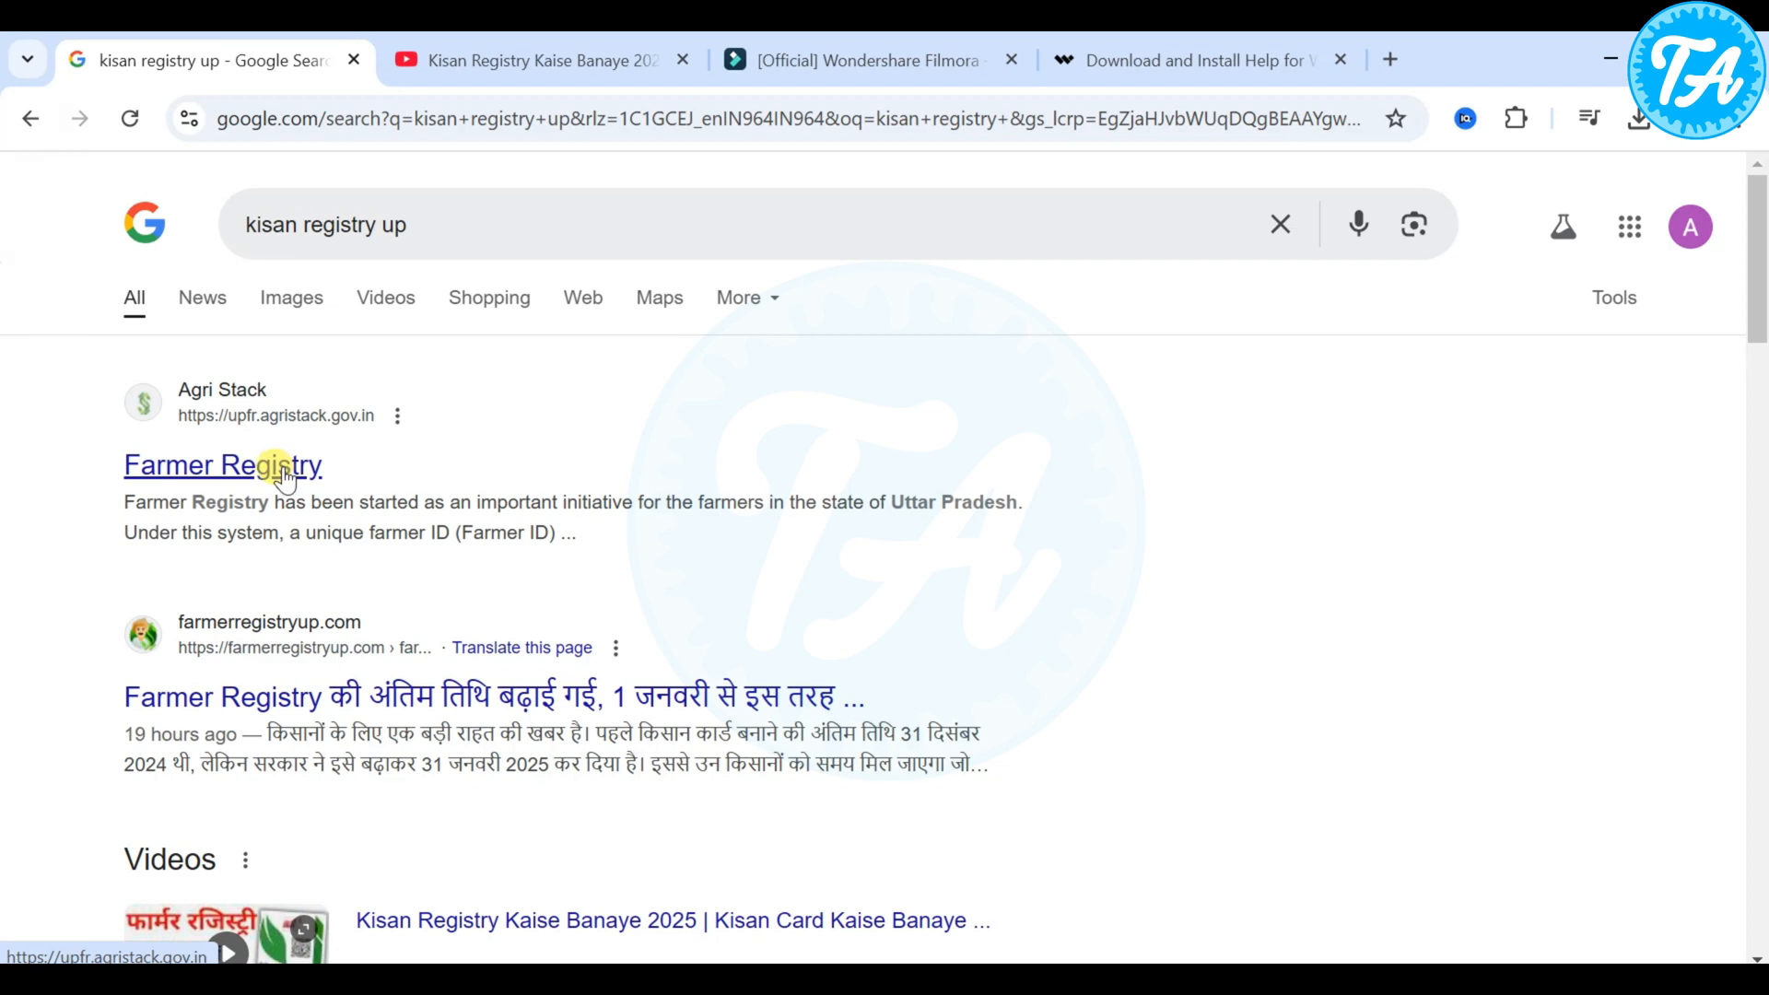
- Open the Uttar Pradesh Farmer Registry site from the search results and start creating a new user account as a Farmer
left_click(213, 470)
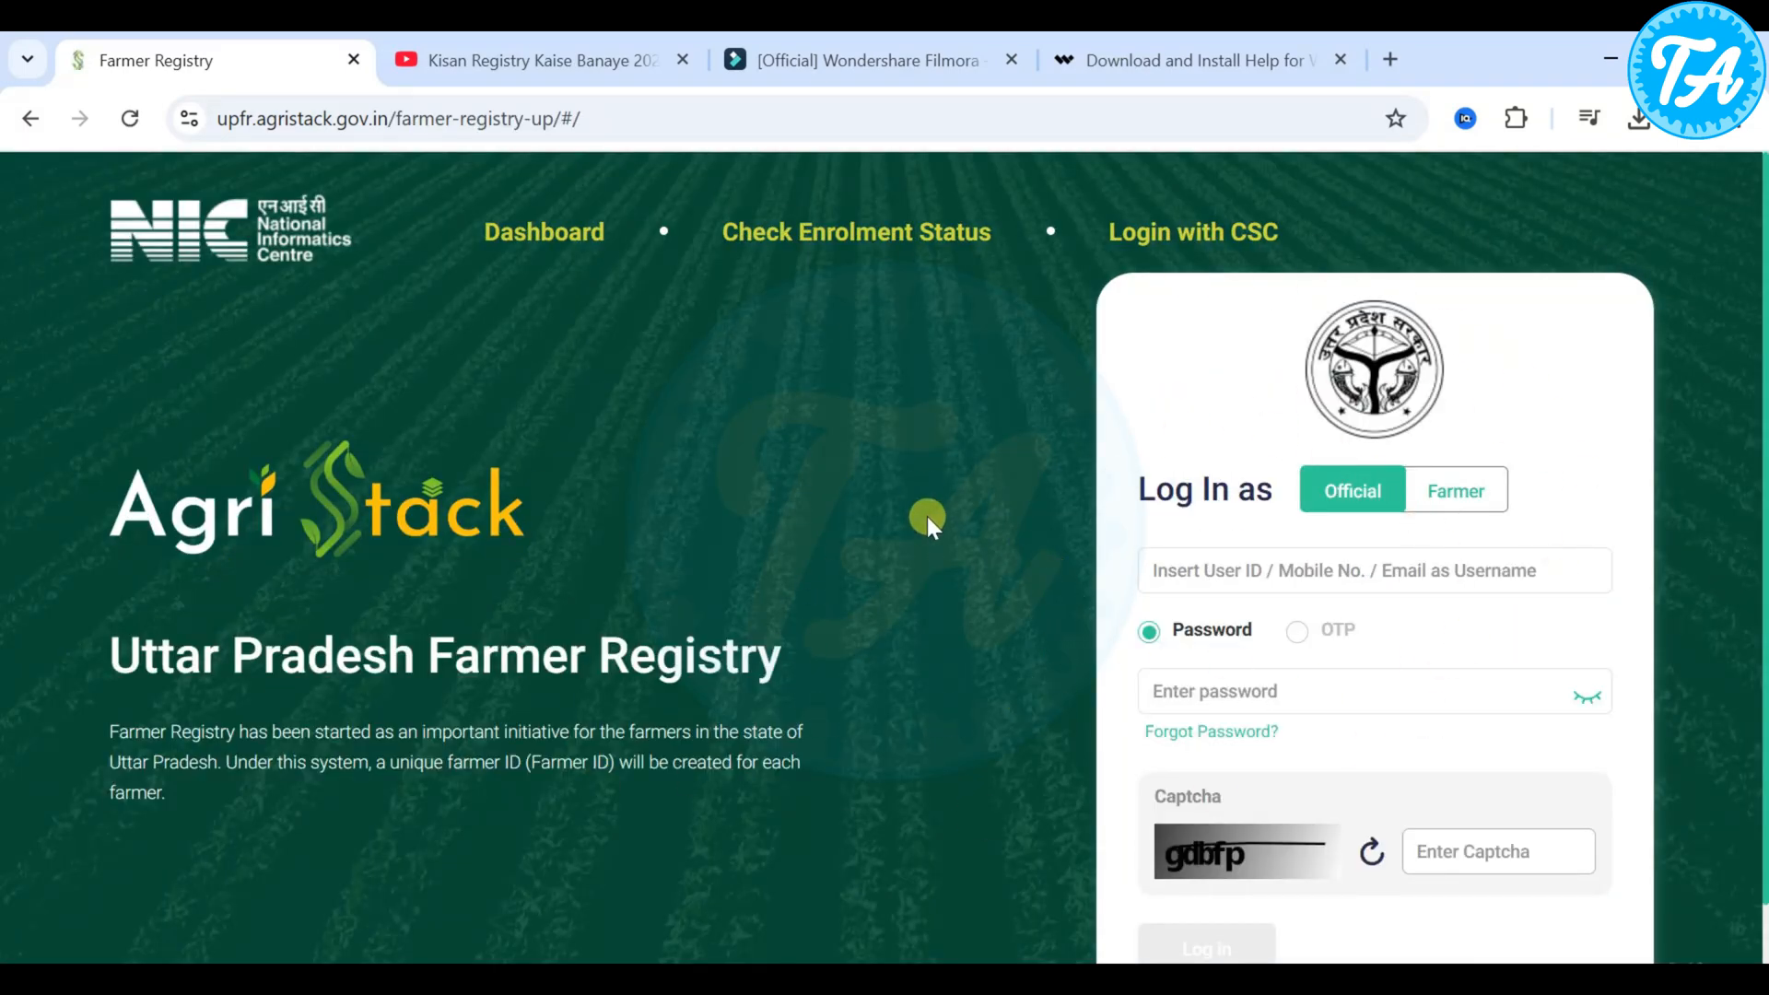
scroll(927, 516, "down", 1)
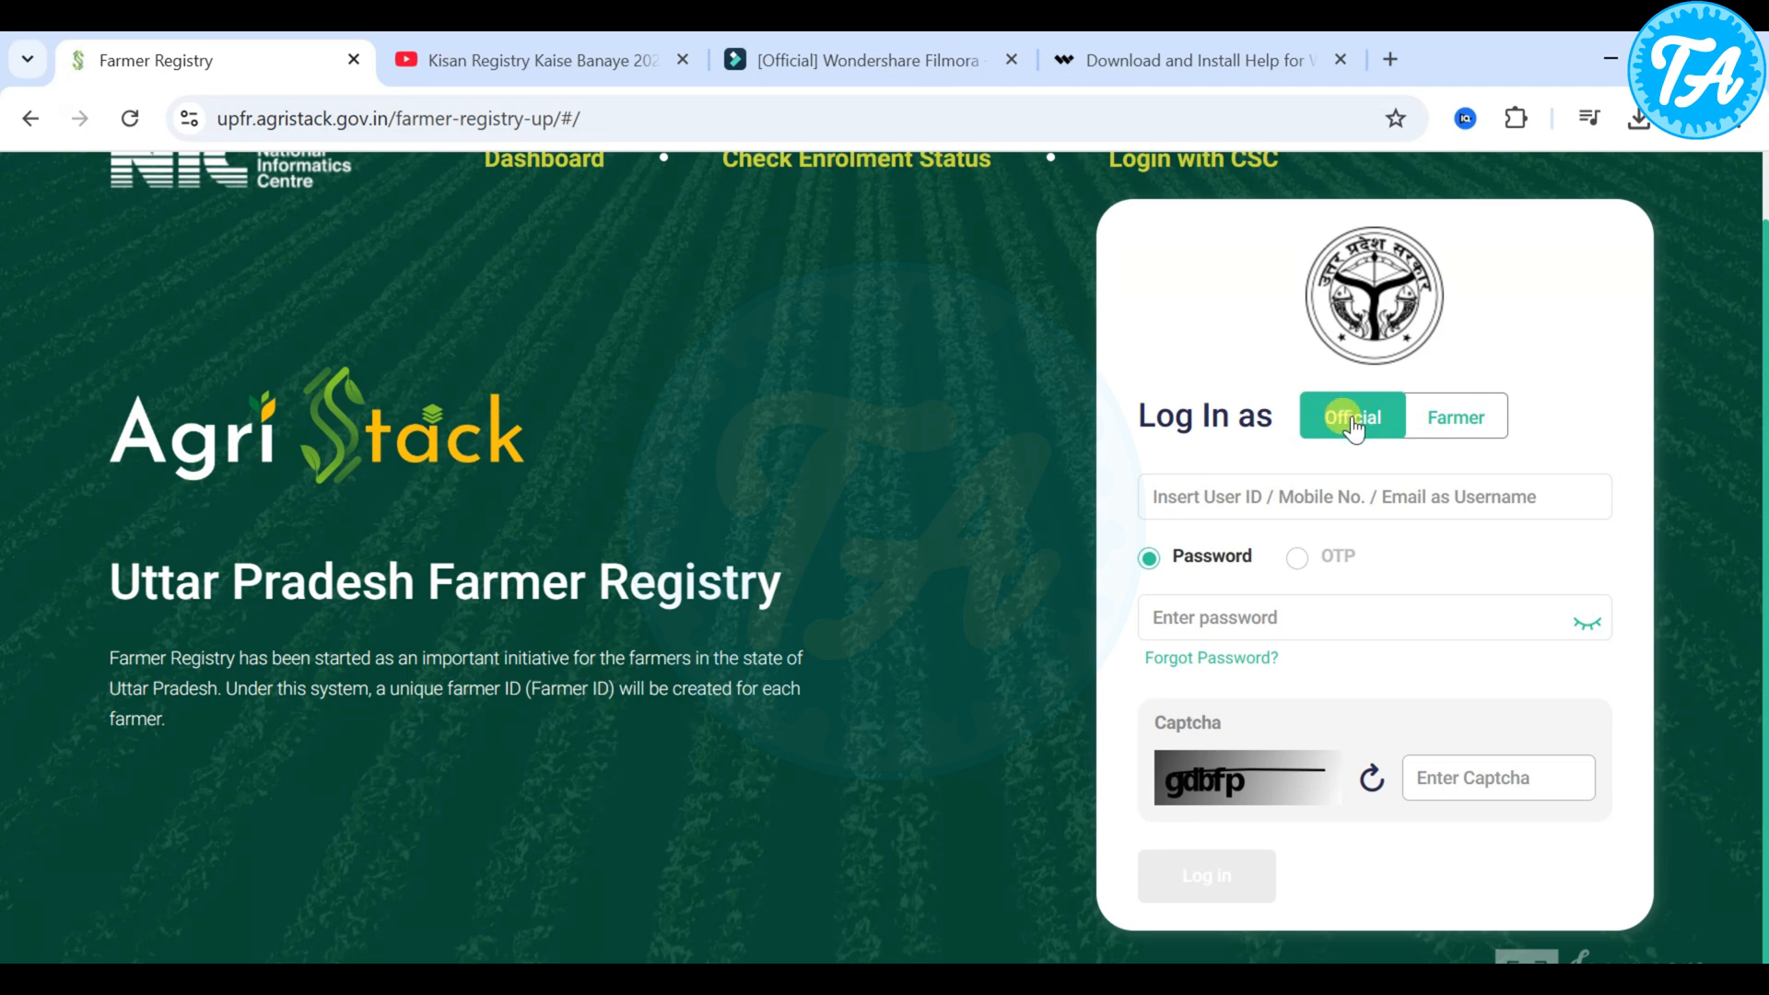
left_click(1424, 427)
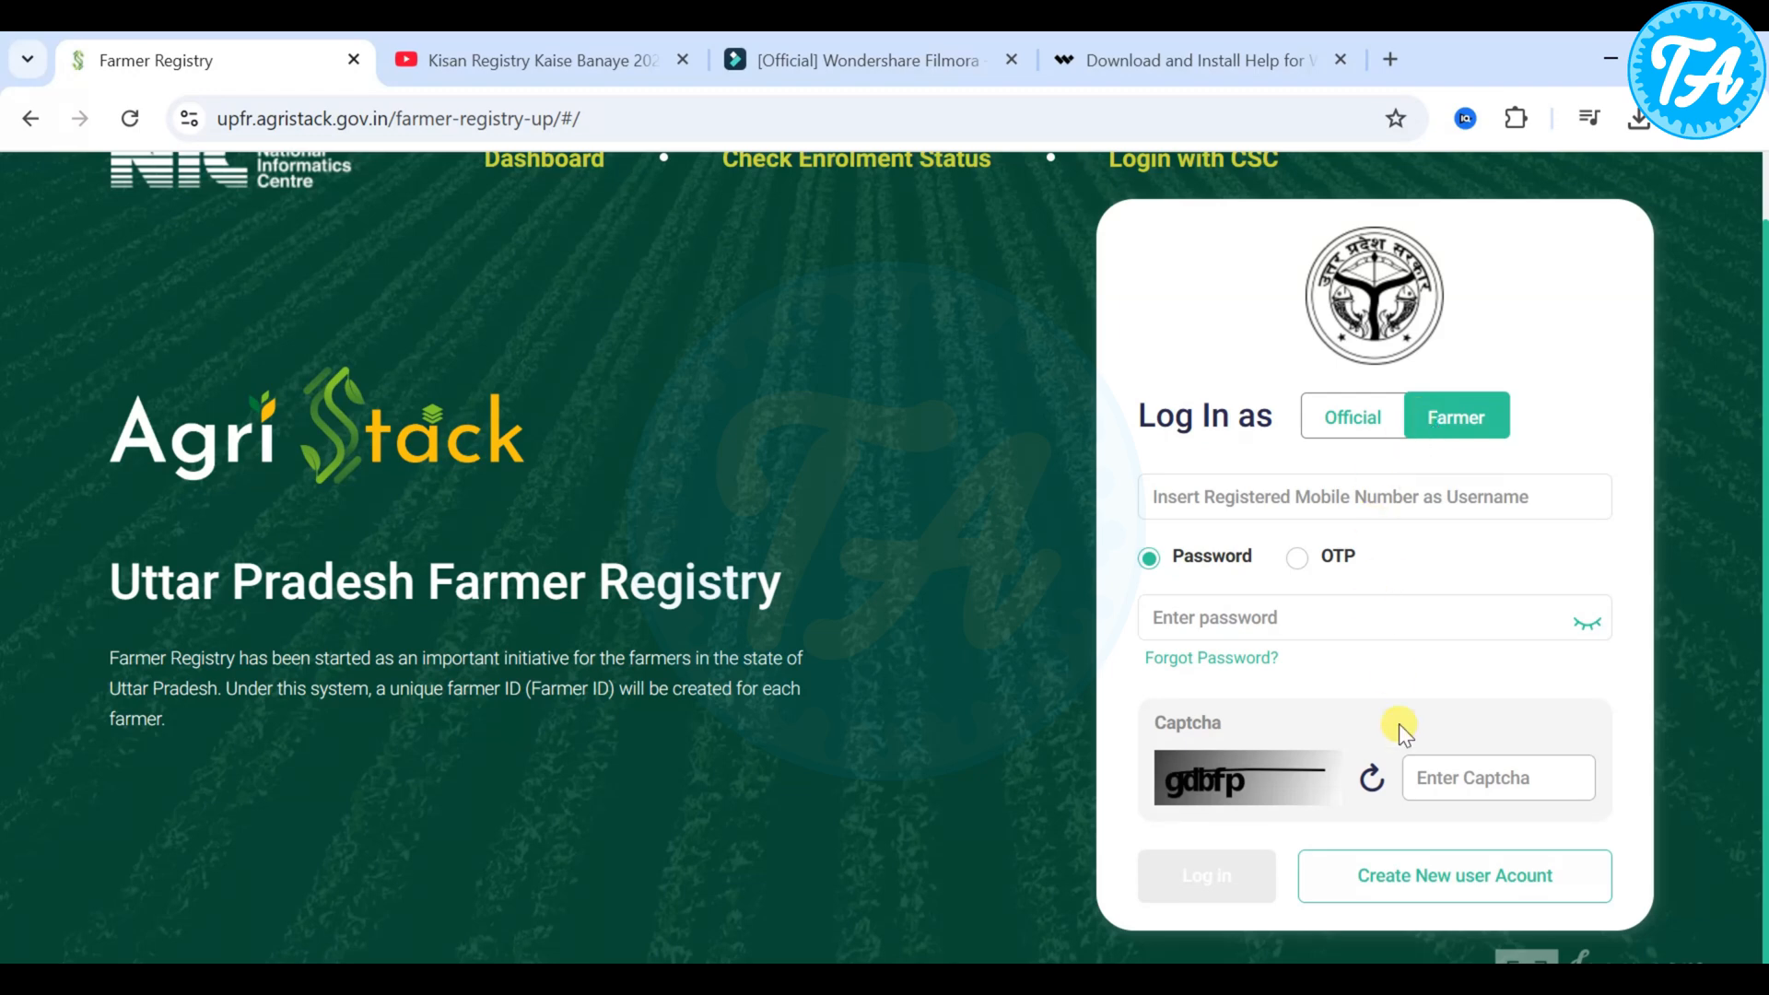
left_click(1450, 892)
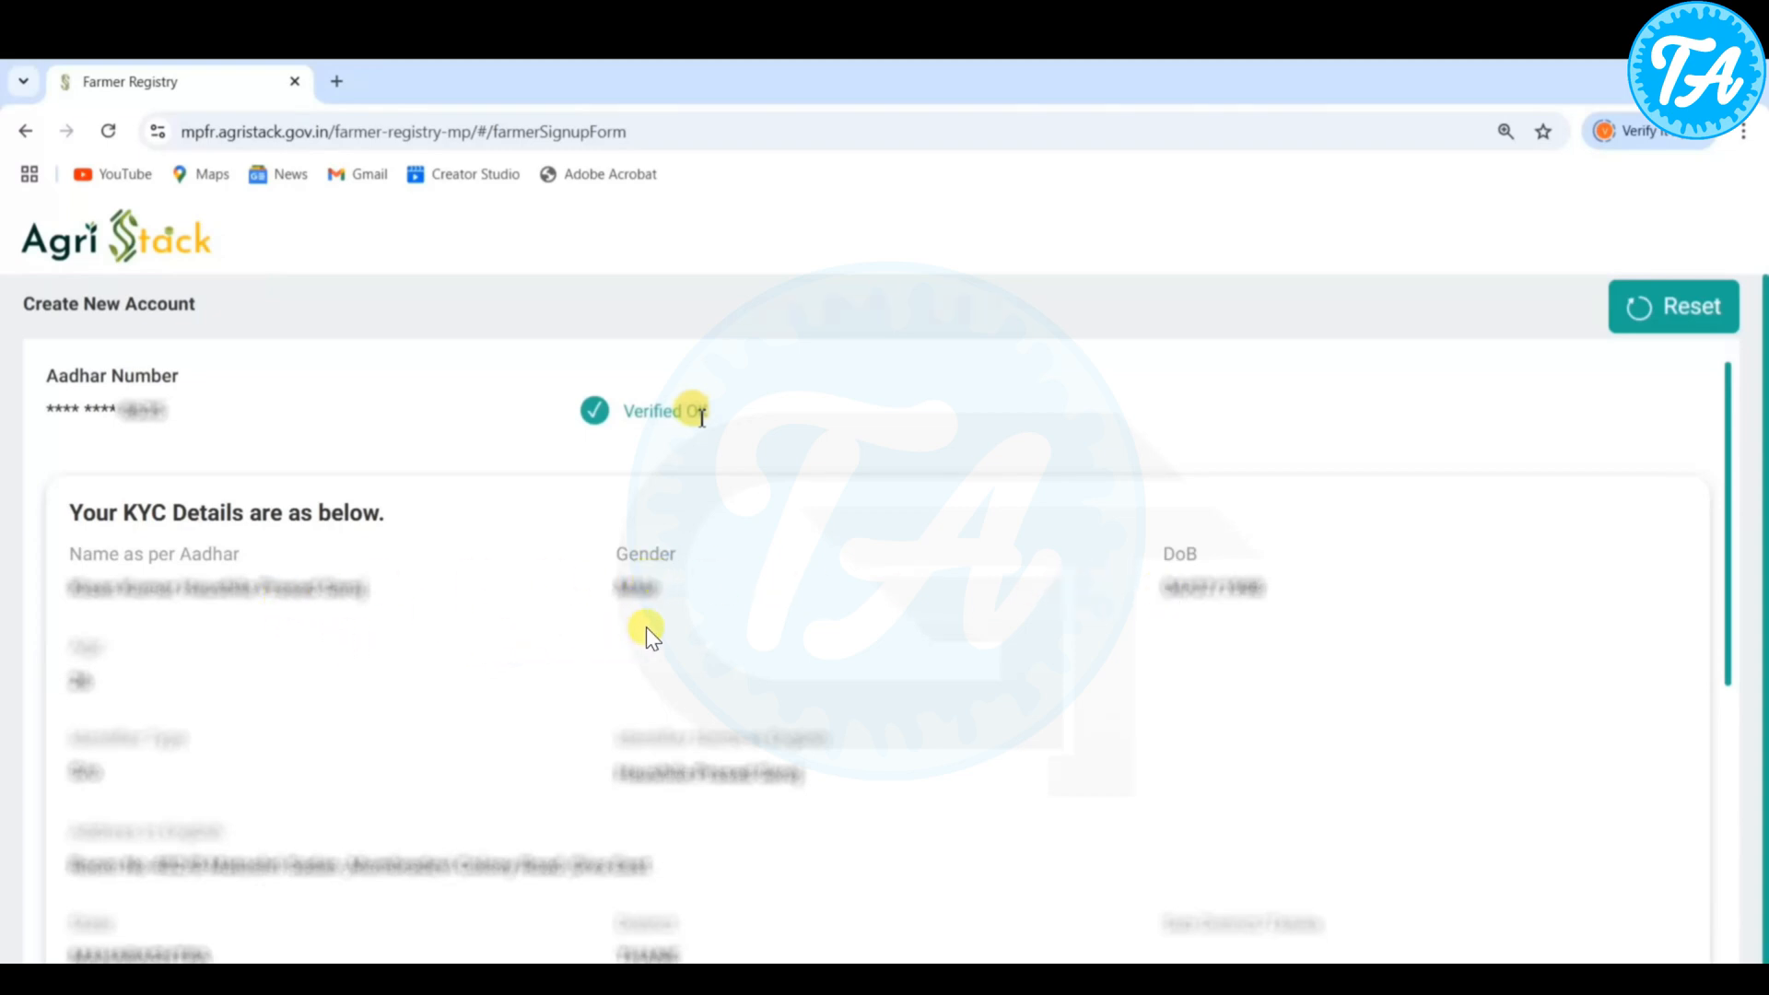
- Enter and confirm the account password in the Set Password section and create the account
scroll(648, 625, "down", 5)
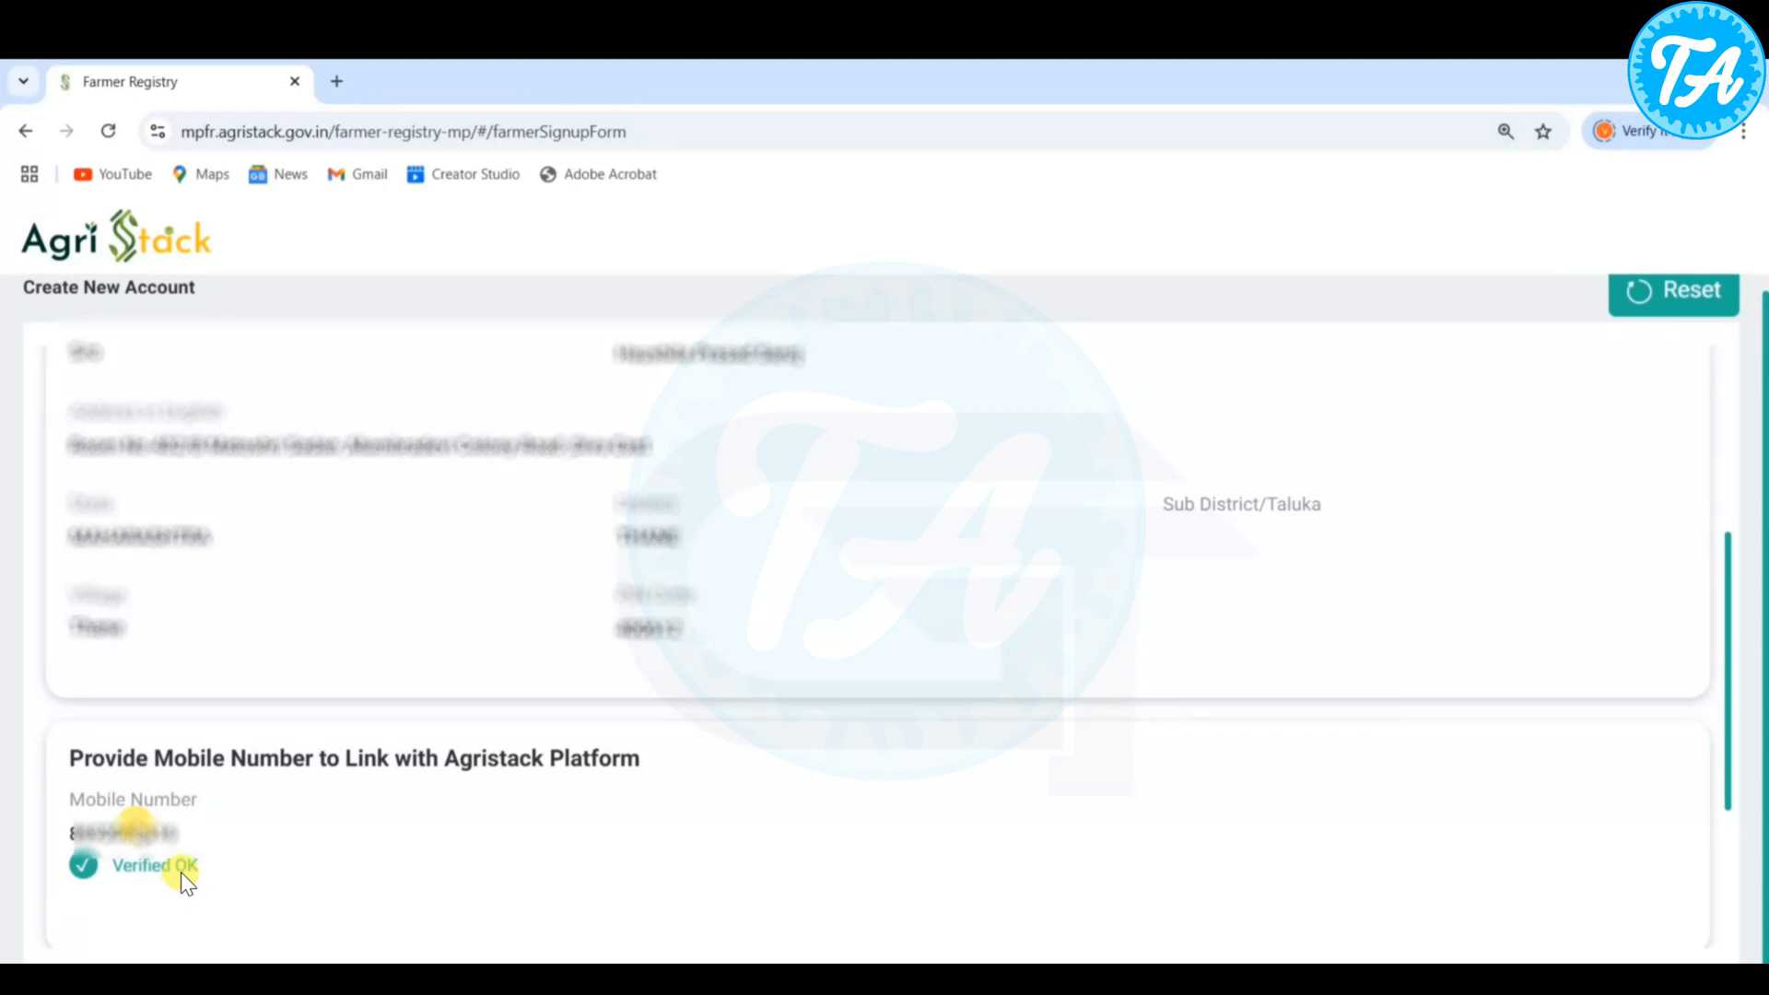
scroll(472, 818, "down", 3)
left_click(150, 798)
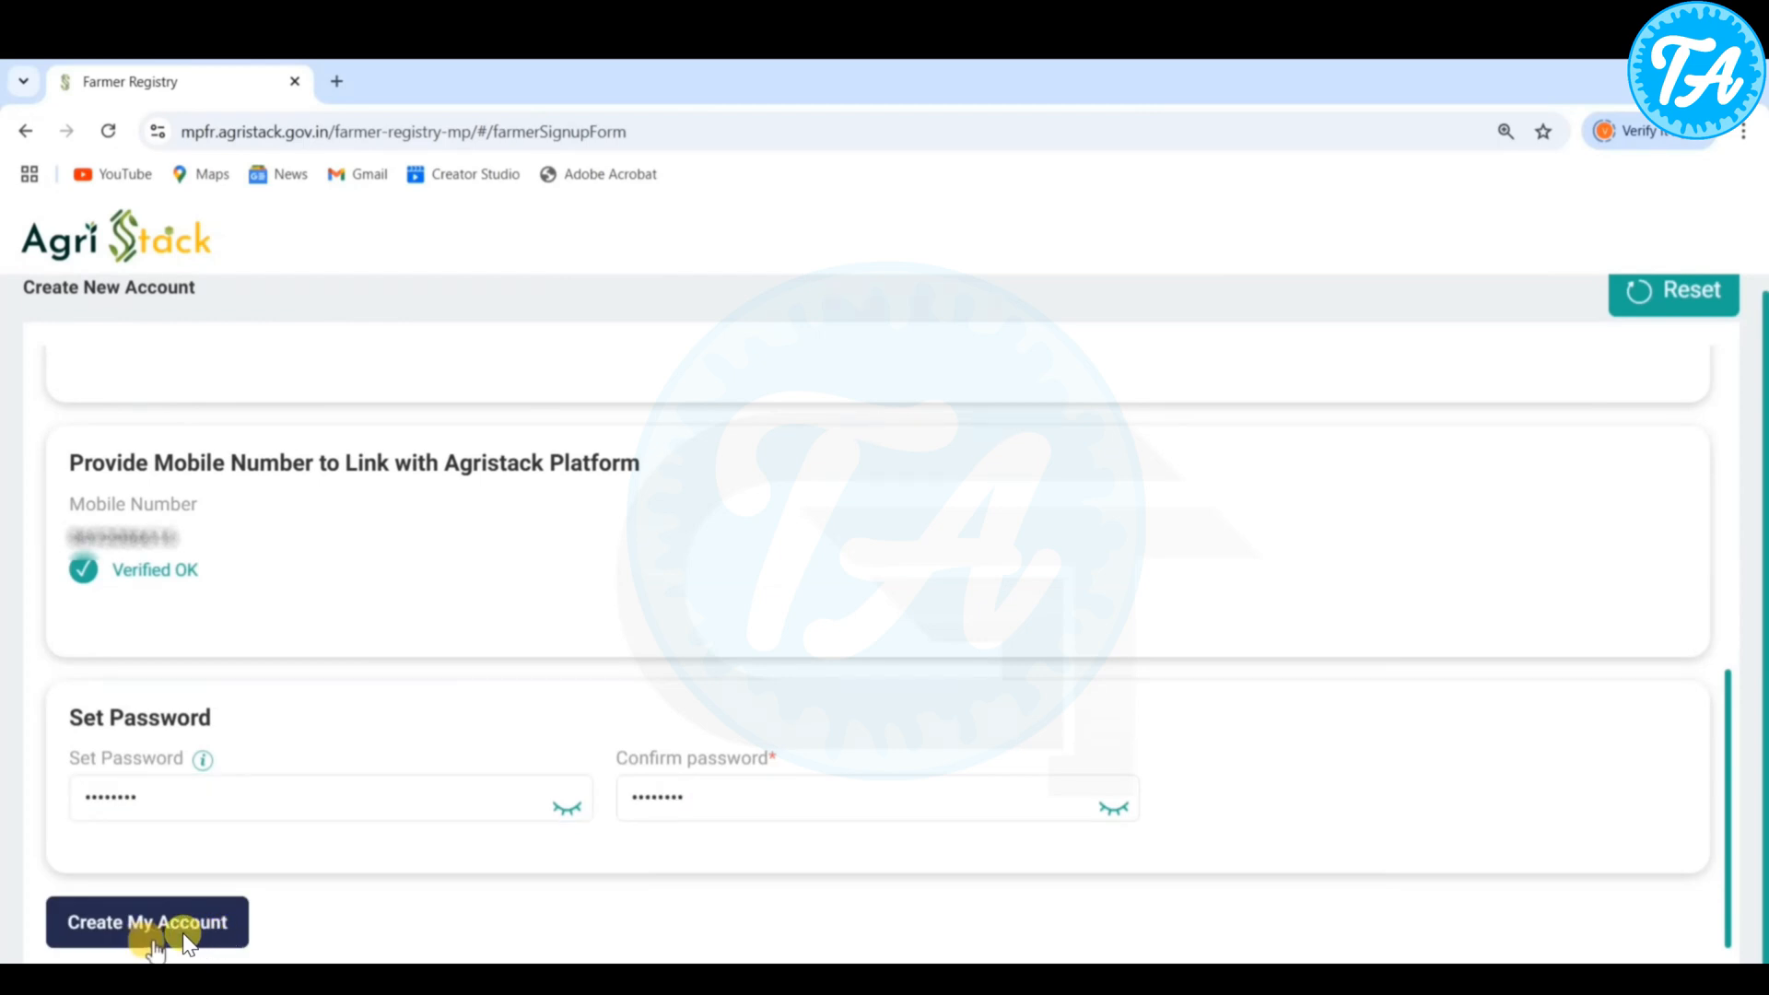
left_click(185, 934)
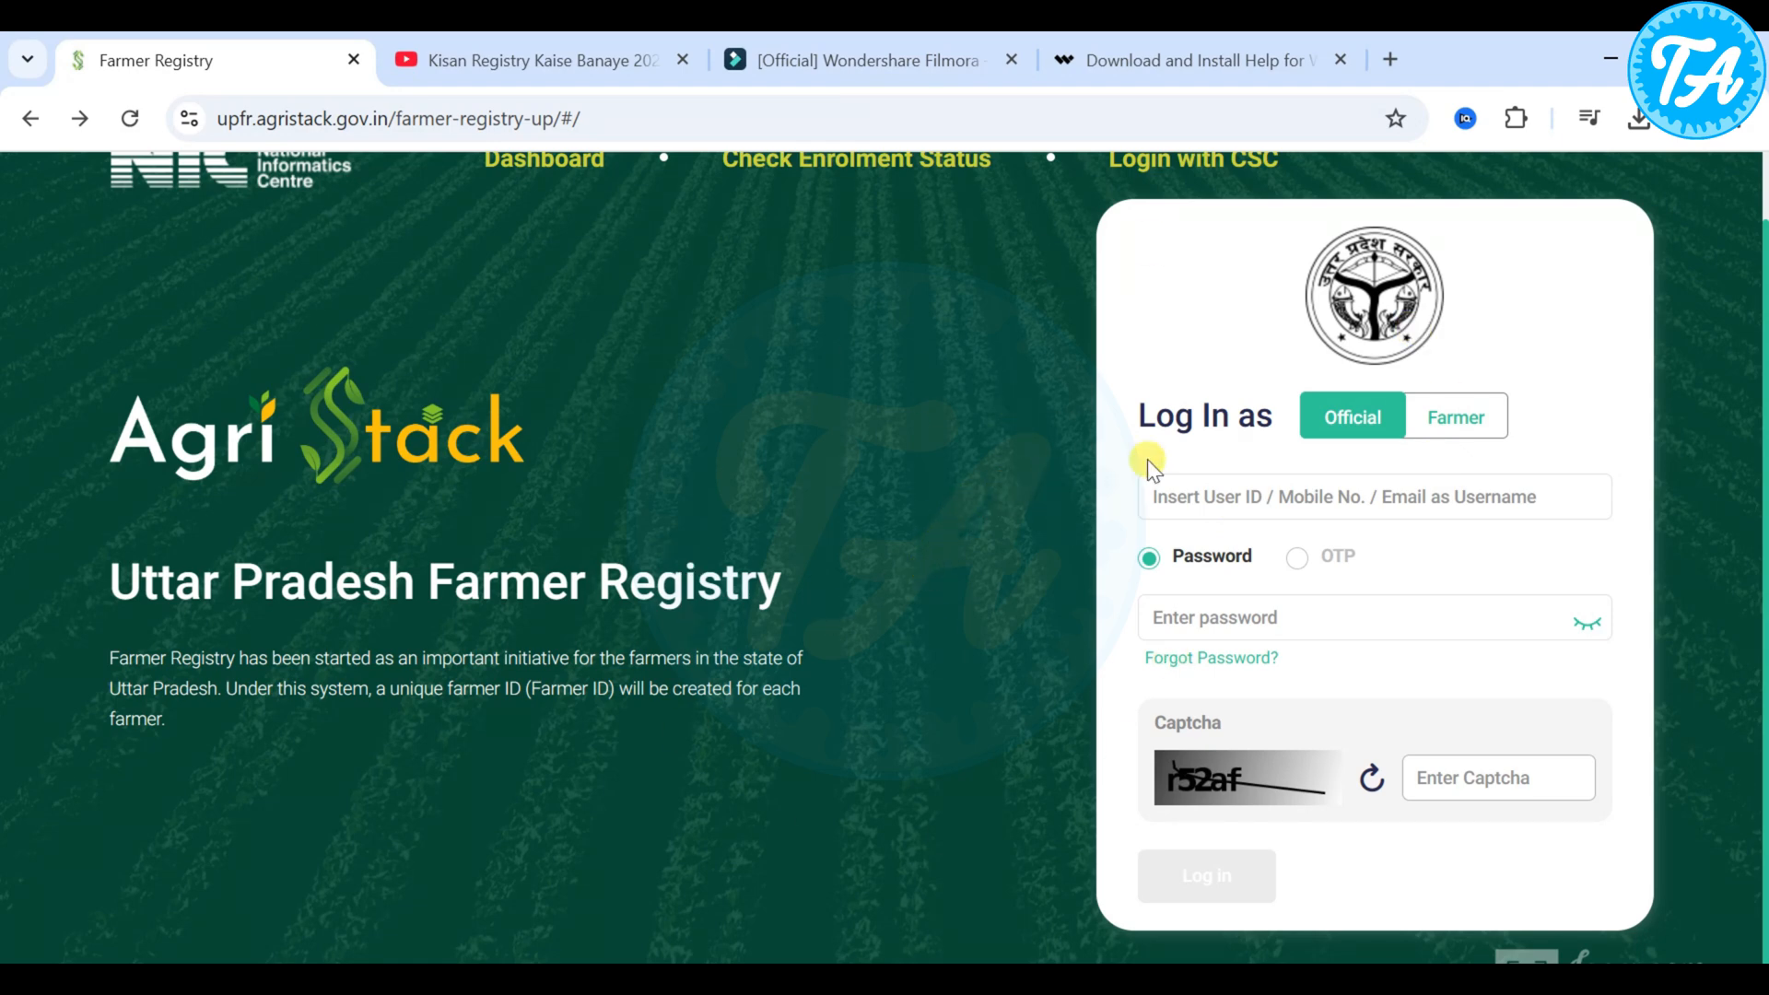
- Log in as a Farmer and start the farmer registration, keeping the registered mobile number
left_click(1463, 440)
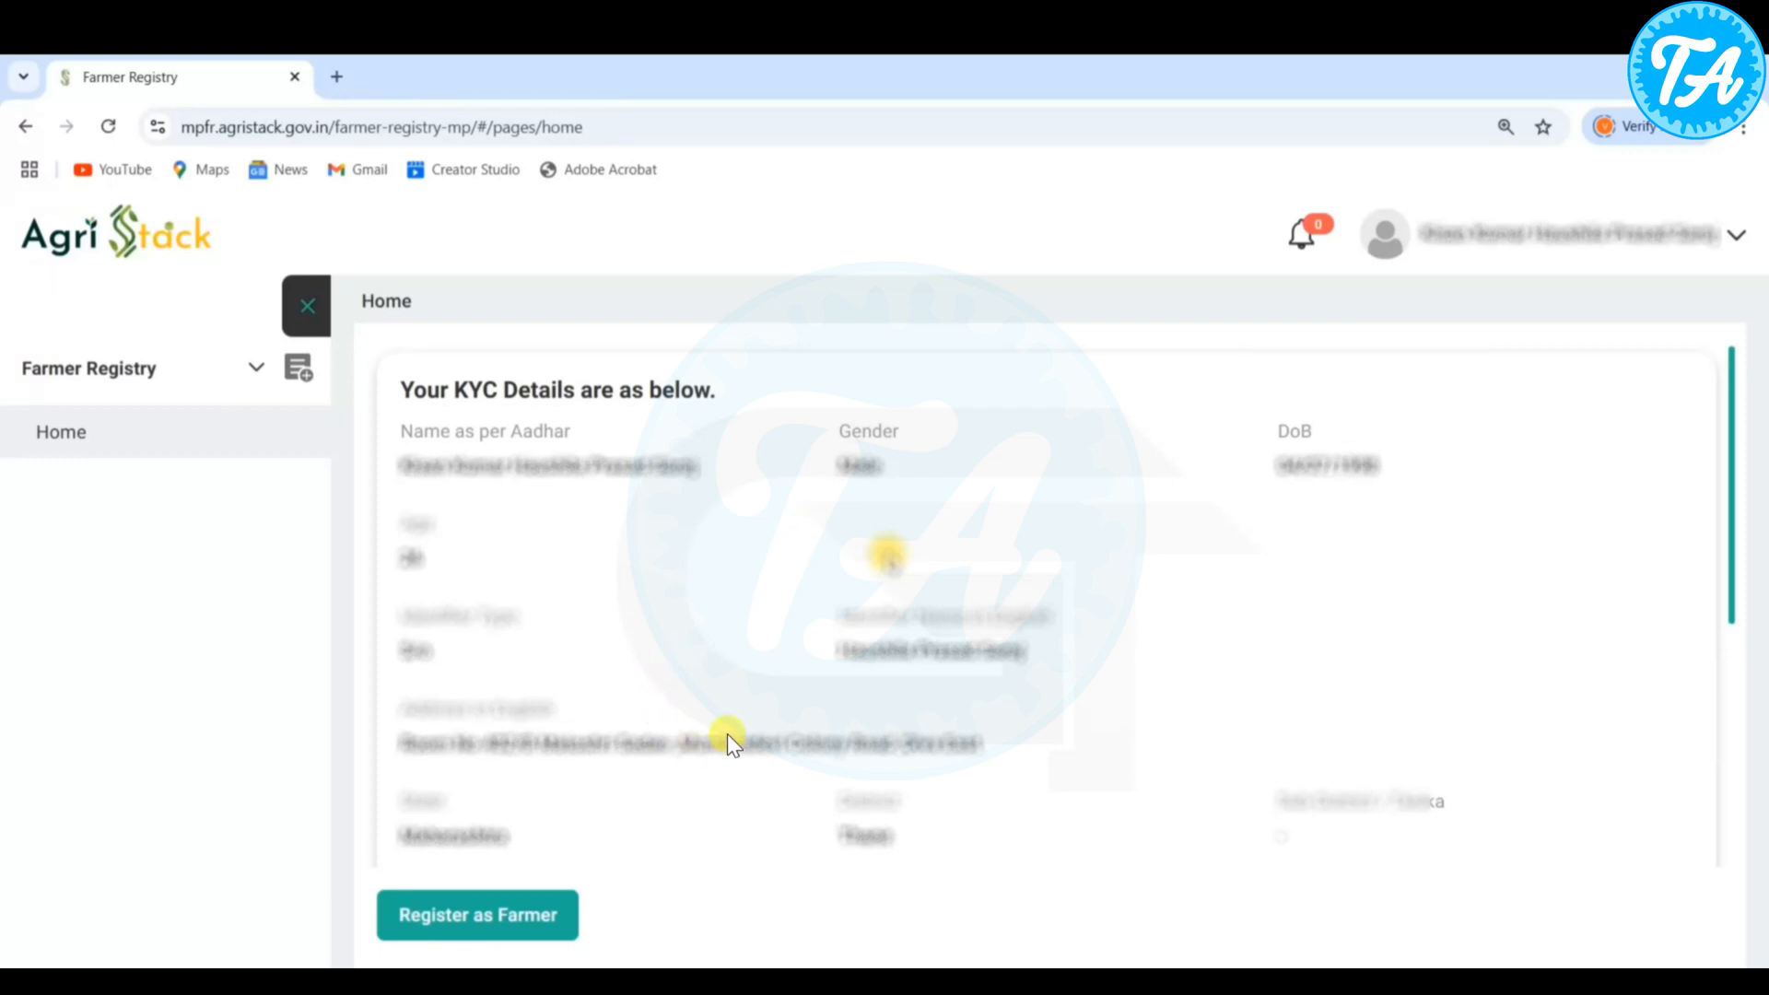
scroll(726, 733, "down", 5)
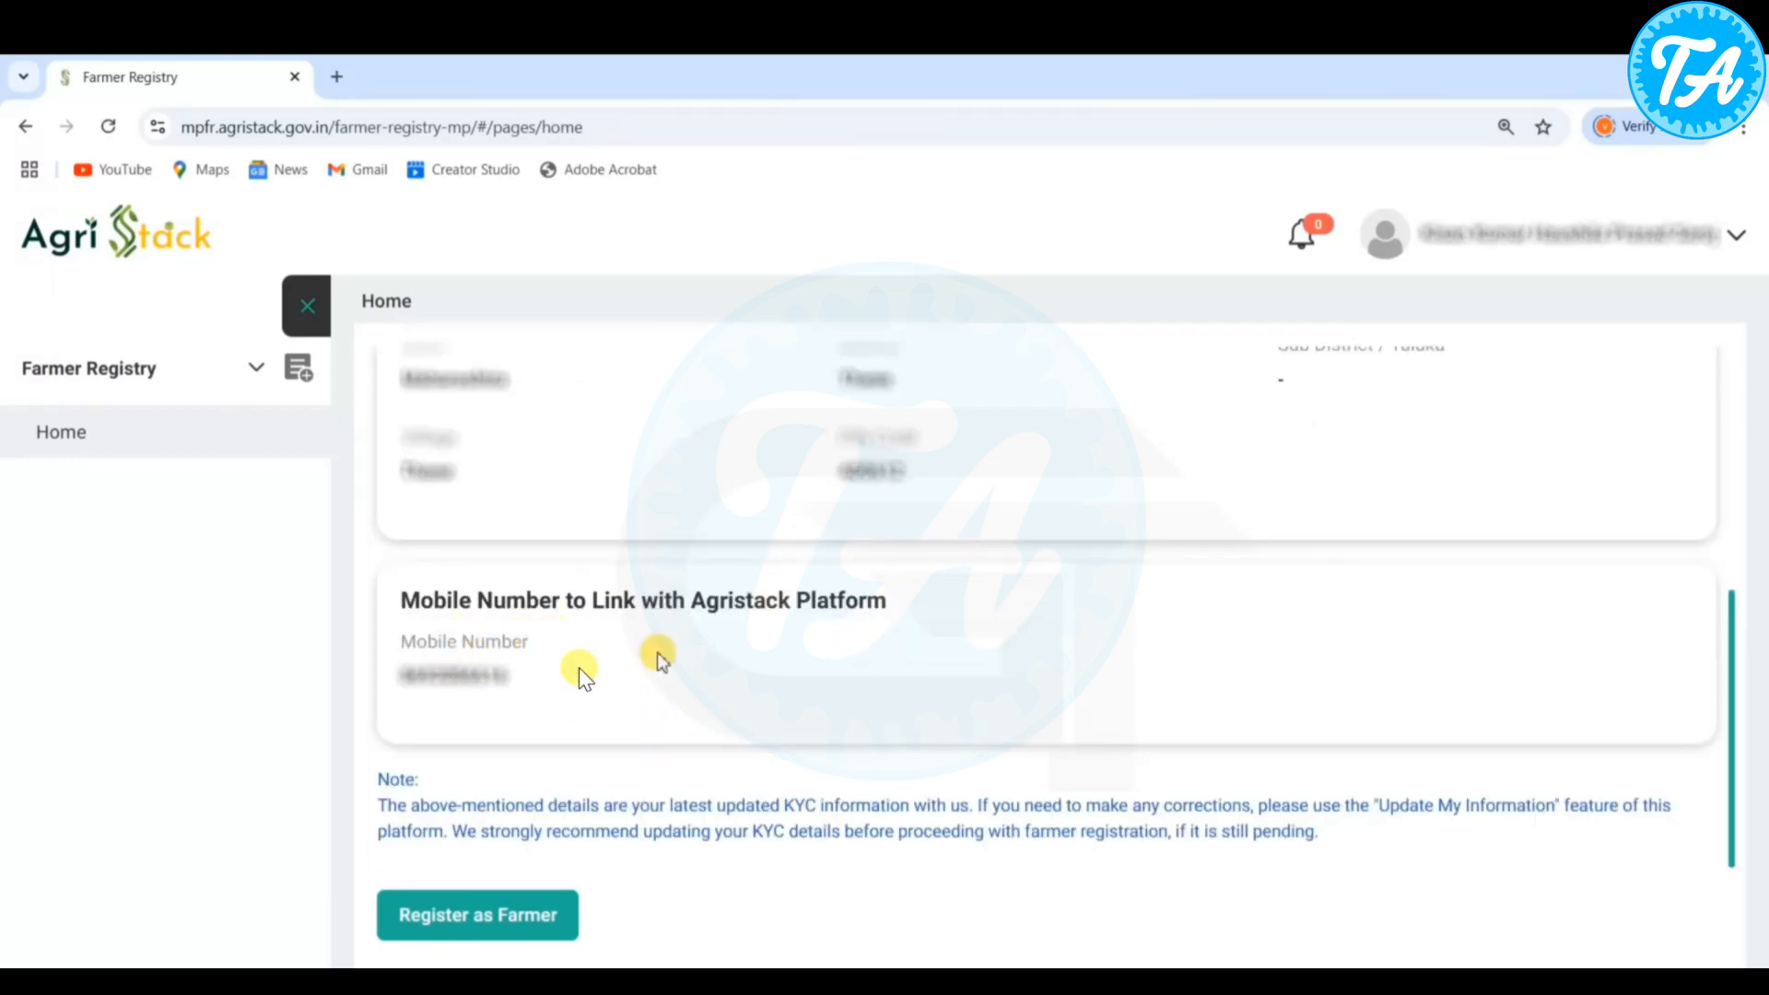
left_click(495, 921)
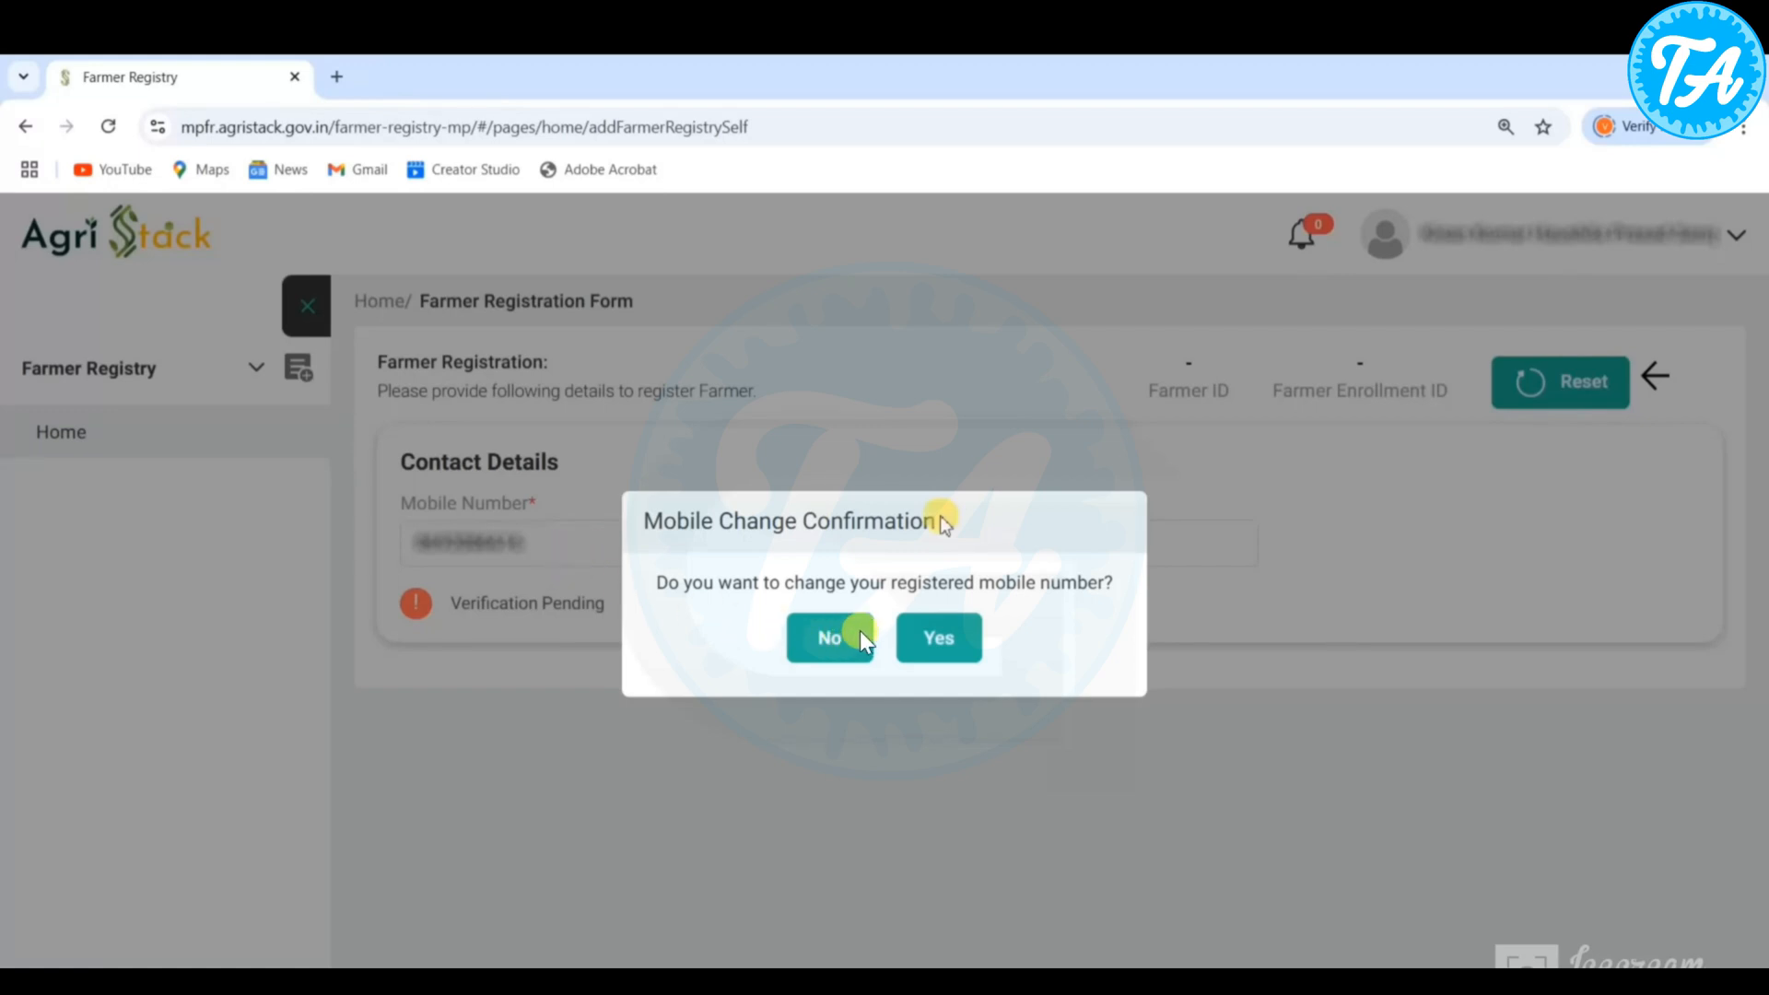
left_click(832, 649)
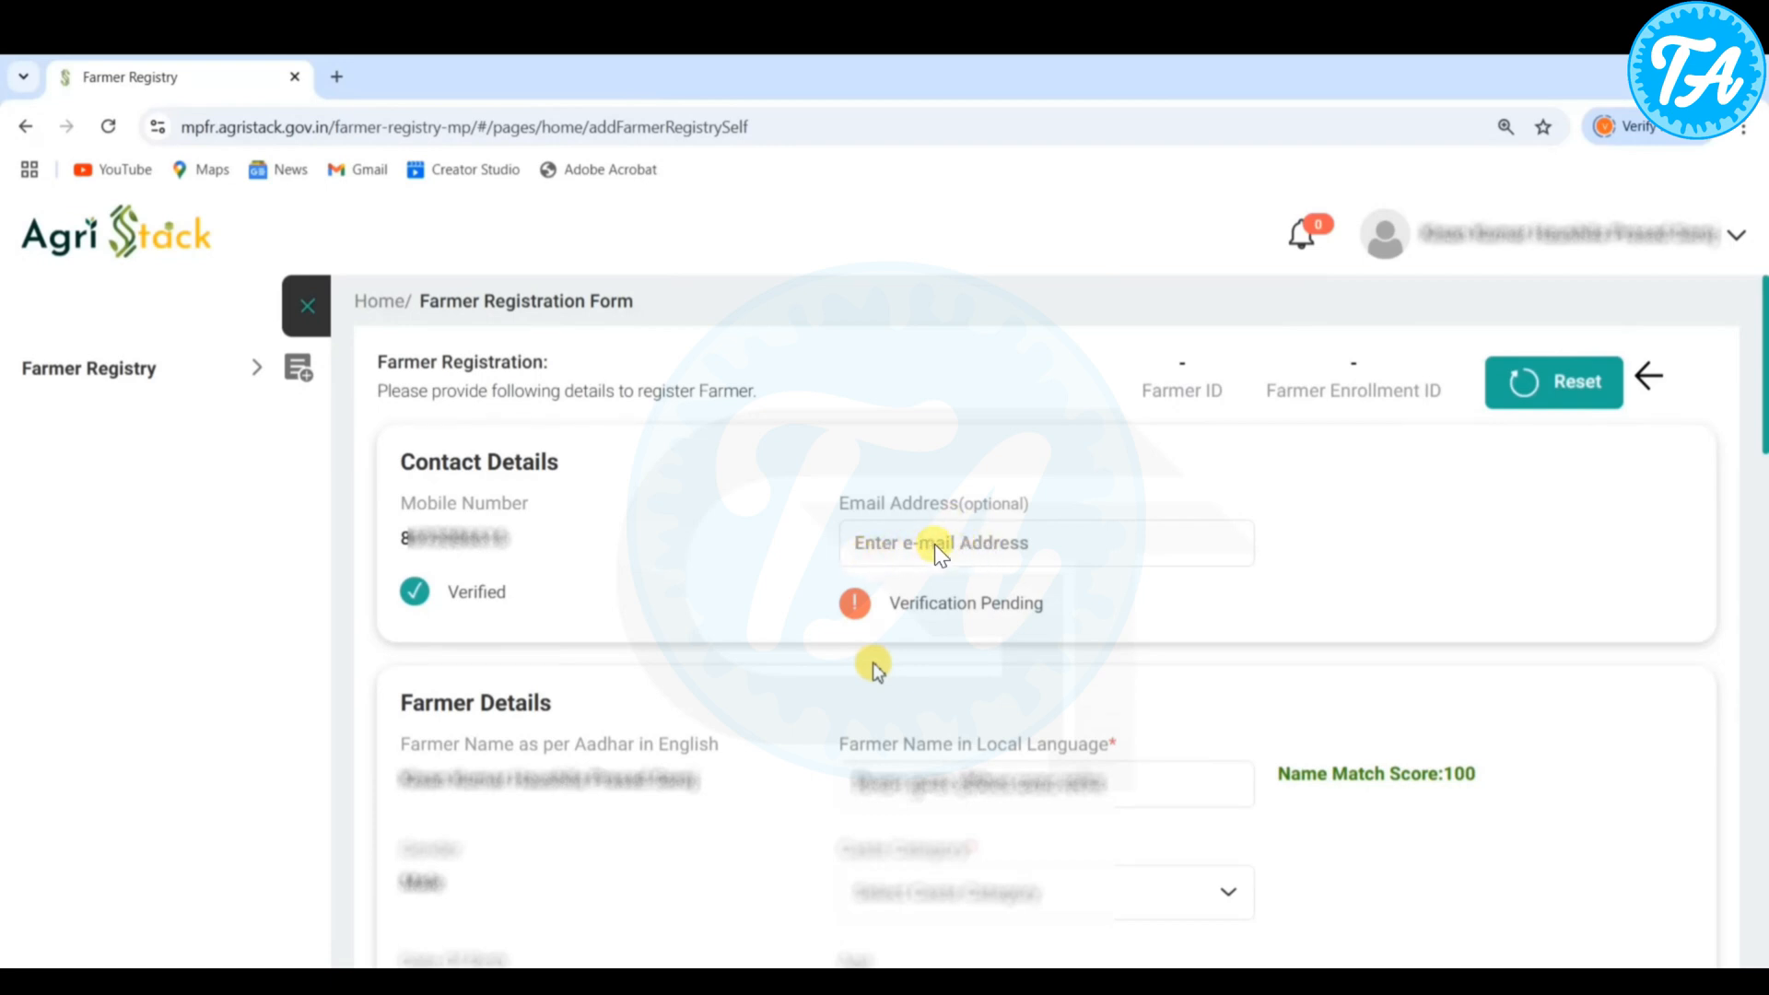
- Set the caste category to General in the farmer details
scroll(691, 429, "down", 3)
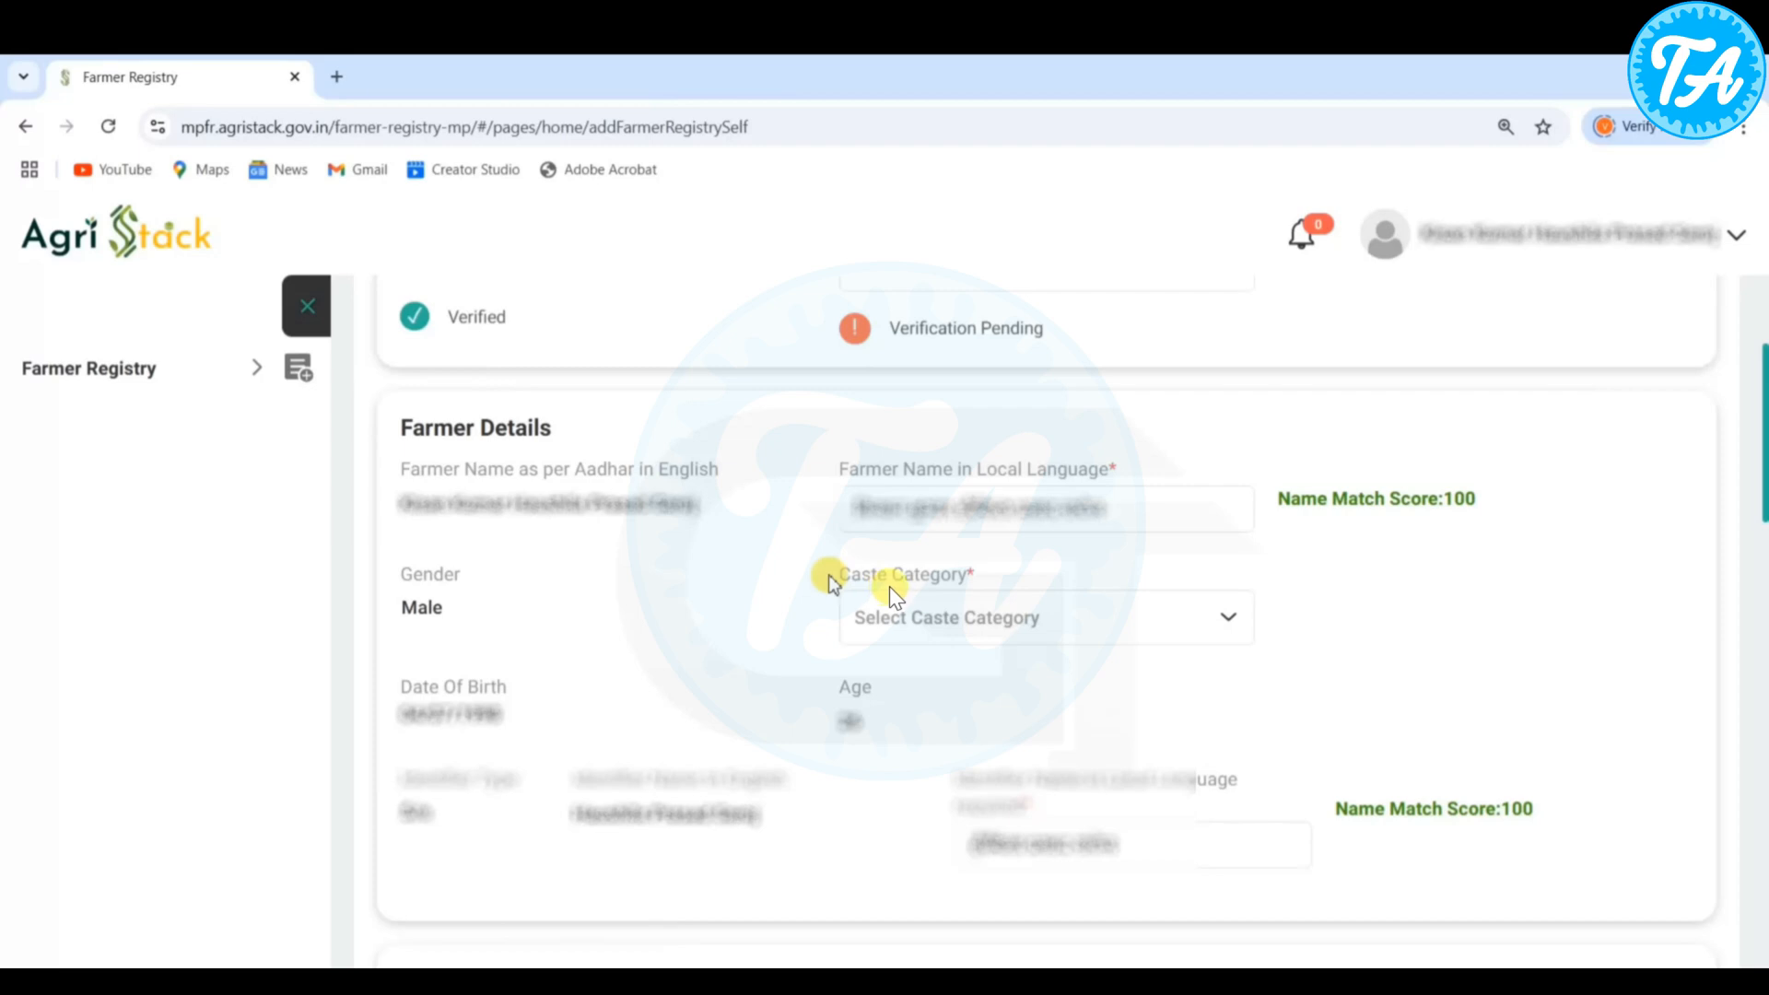
left_click(931, 612)
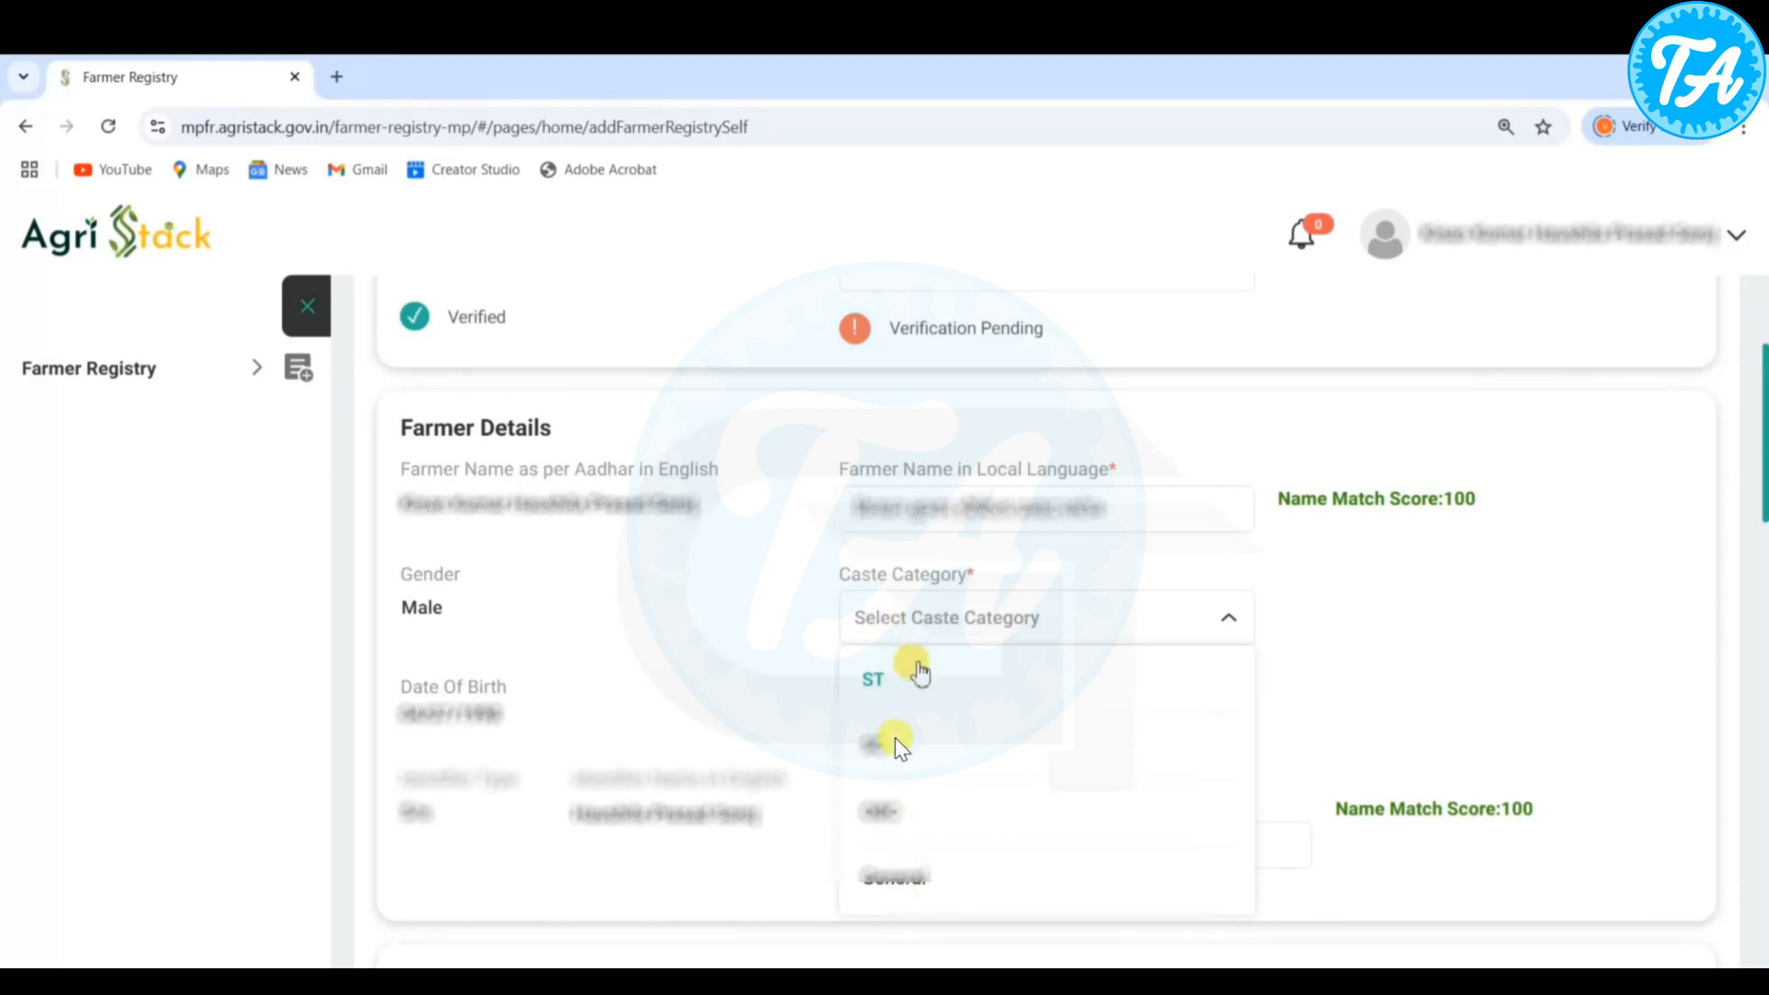
left_click(895, 857)
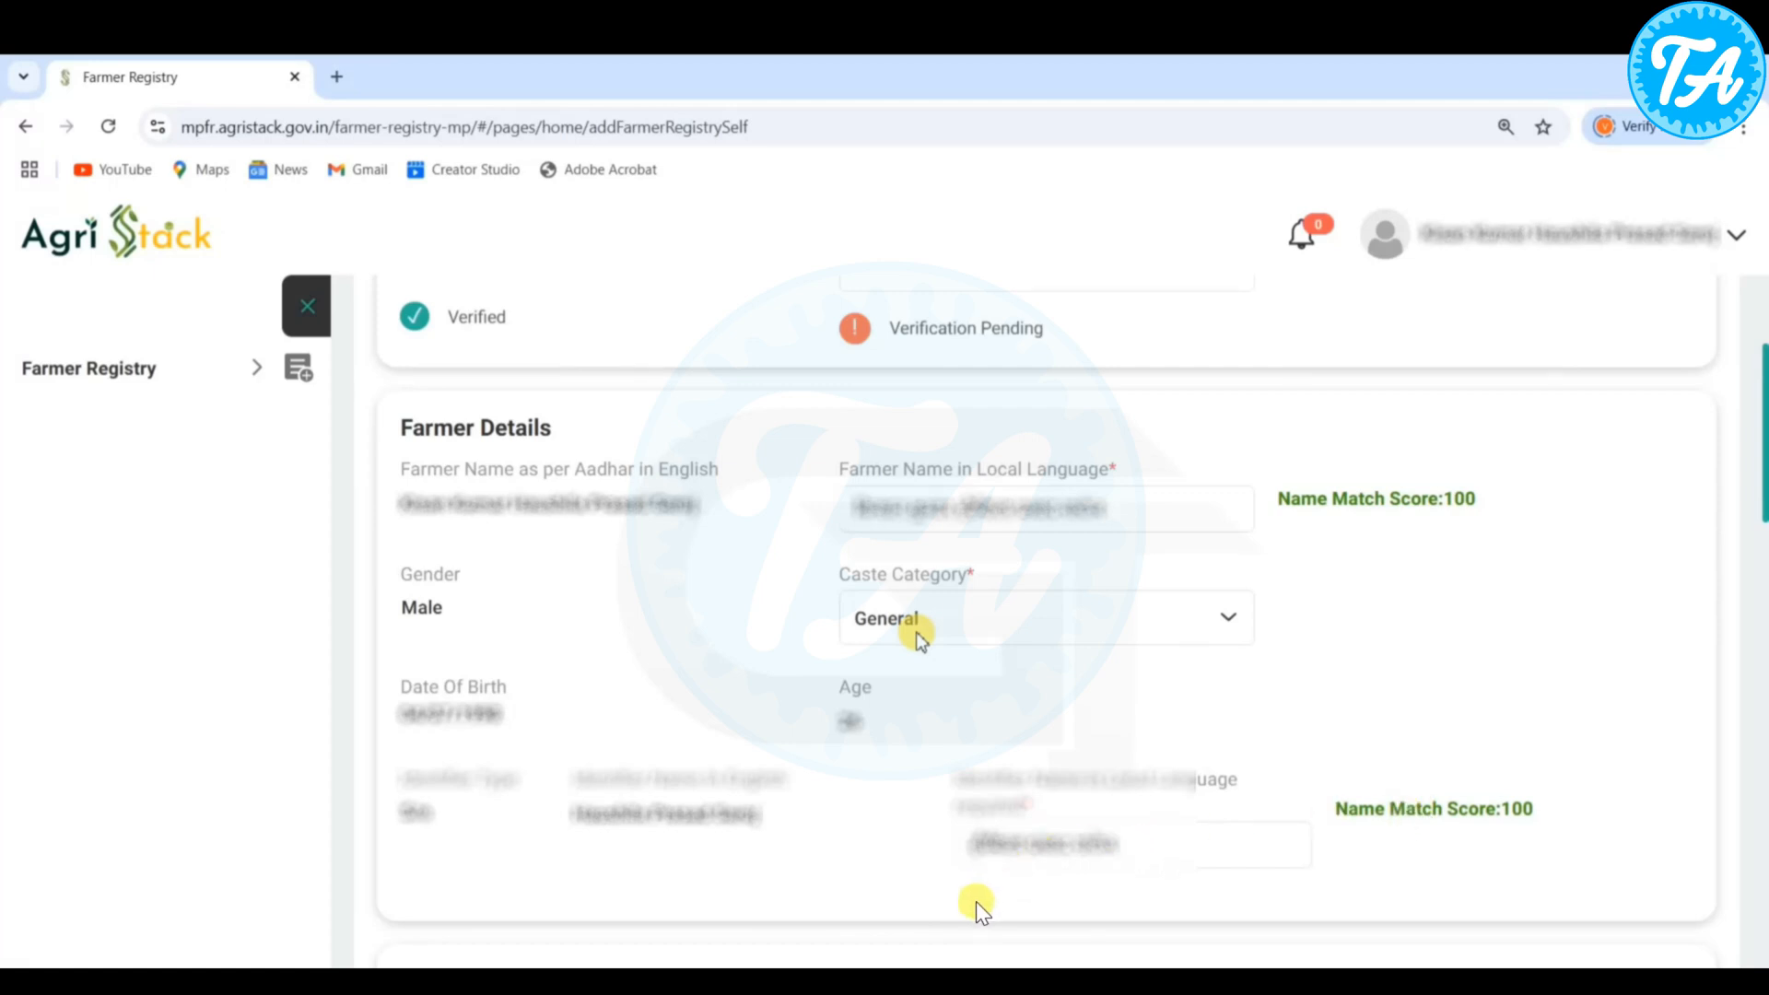
- Answer Yes to the PM Kisan Samman Nidhi eligibility and application question in the extended farmer details
scroll(976, 901, "down", 5)
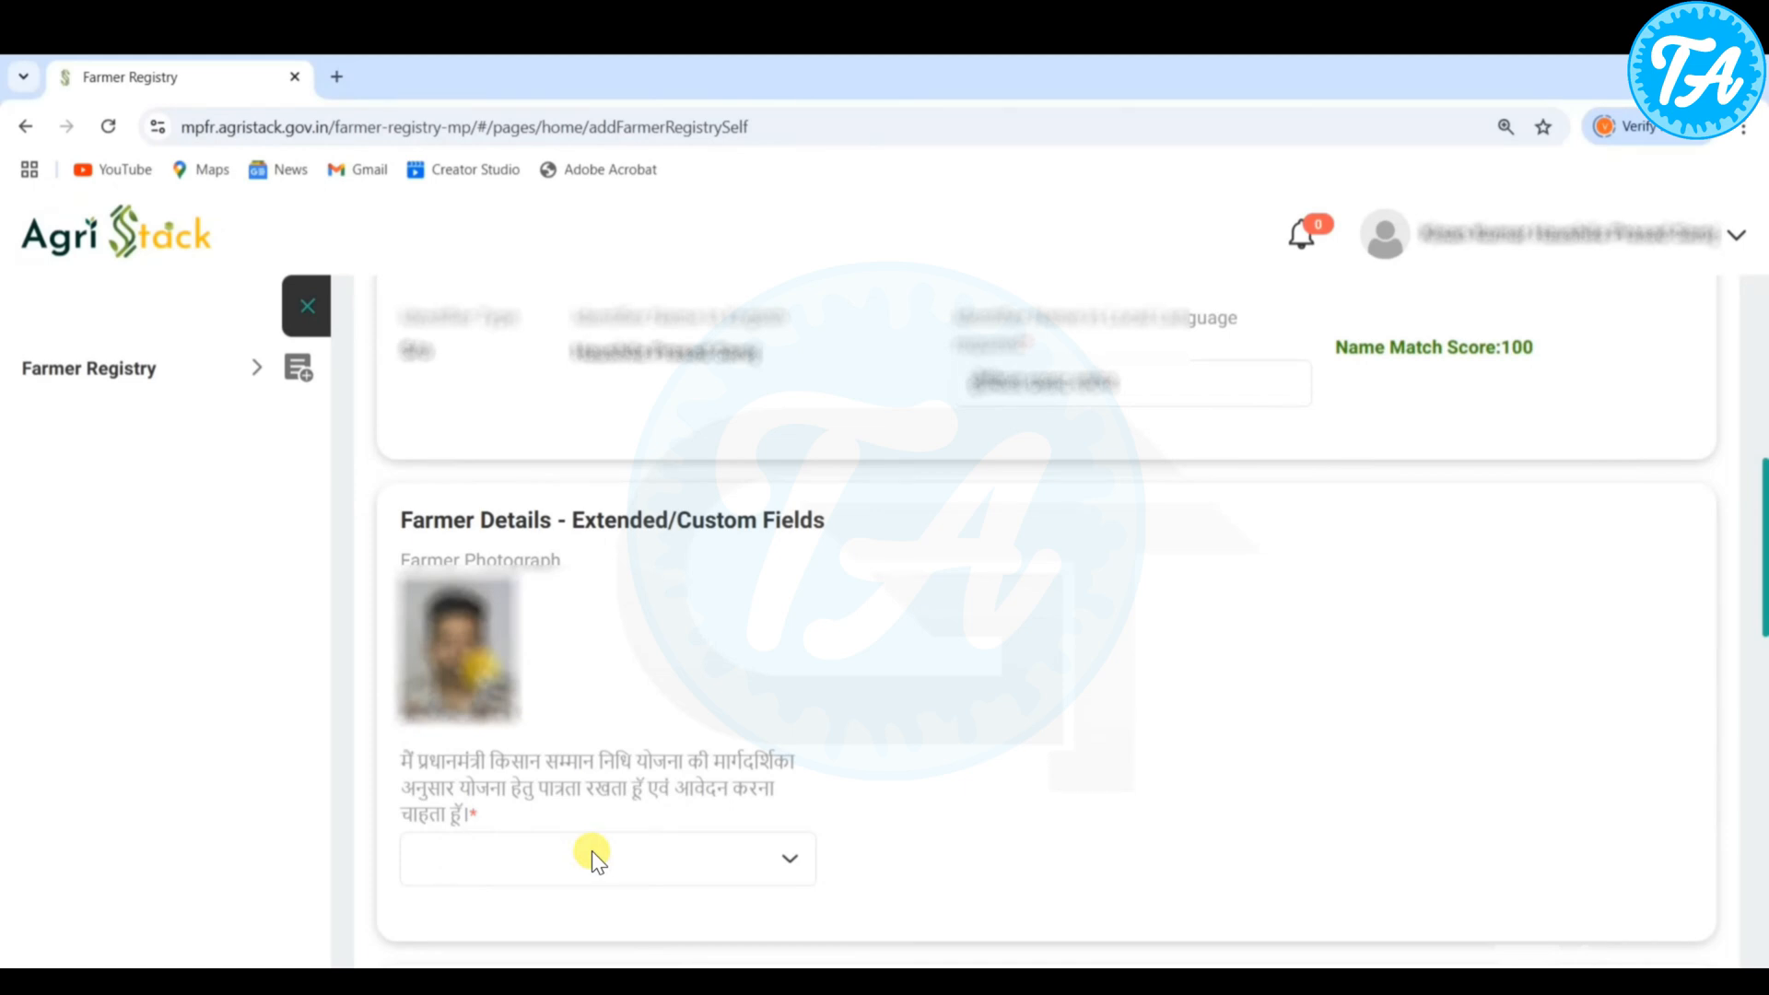
scroll(591, 850, "down", 3)
left_click(514, 635)
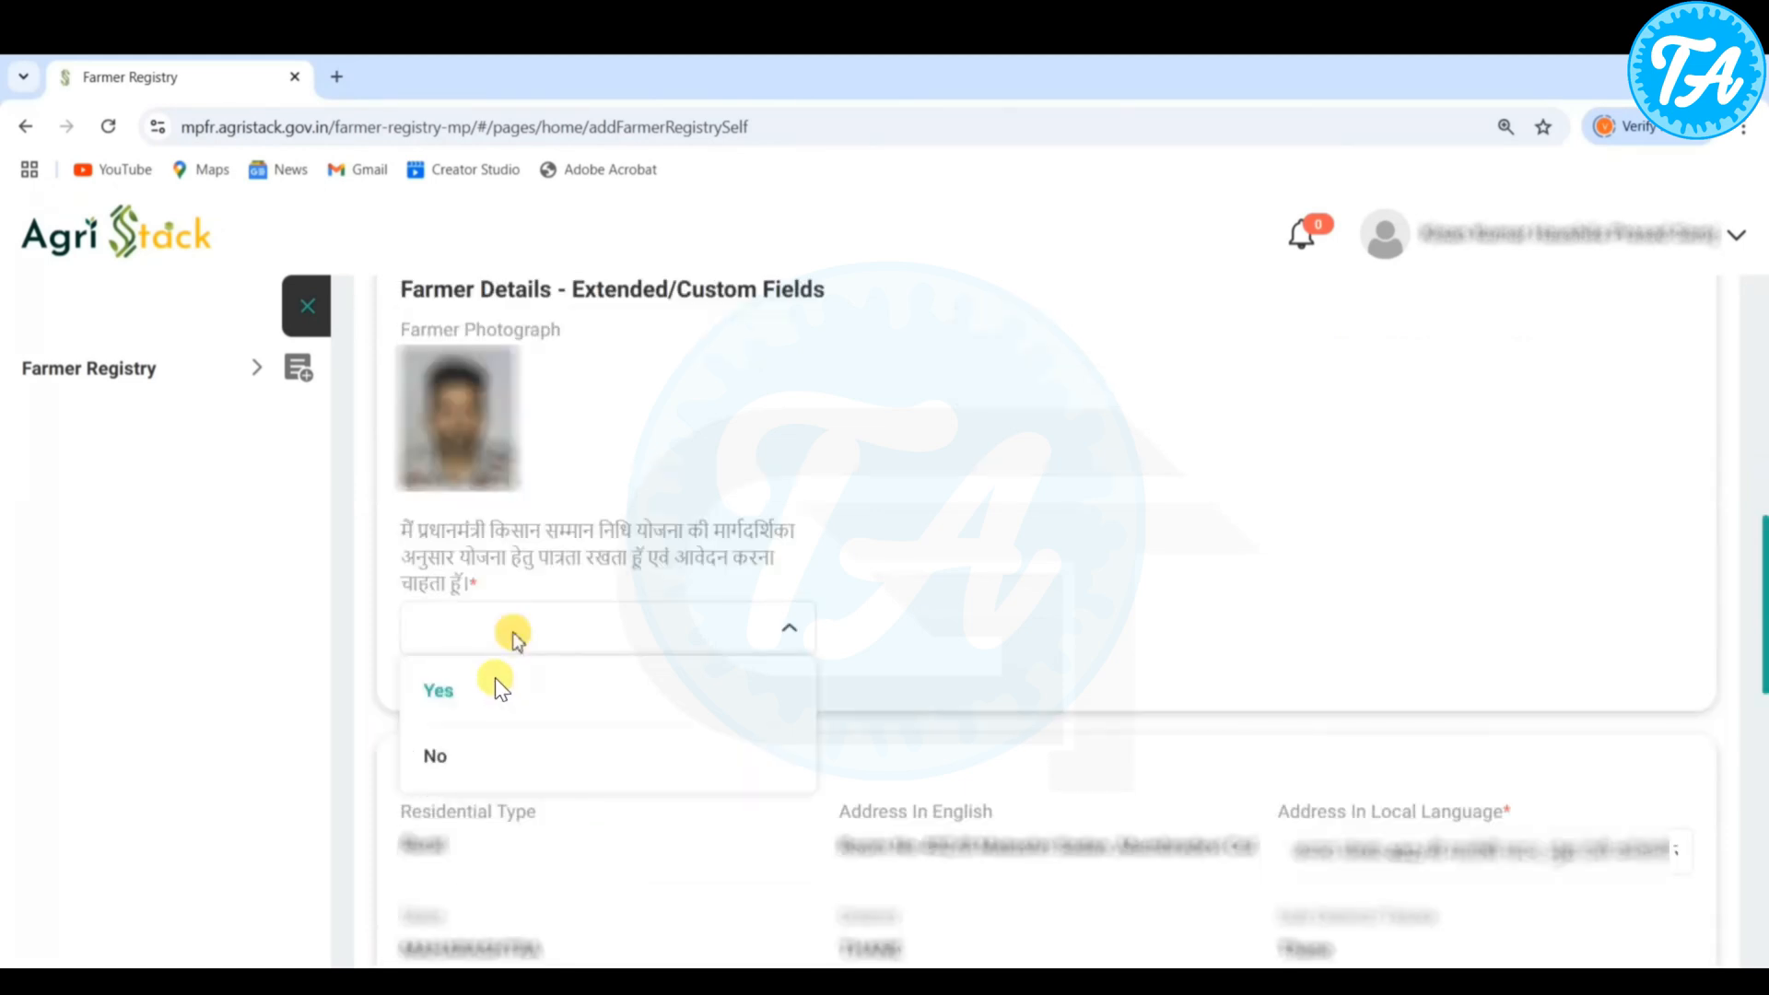
left_click(494, 677)
- Set the farmer type to Owner and select Agriculture as the occupation
scroll(634, 442, "down", 4)
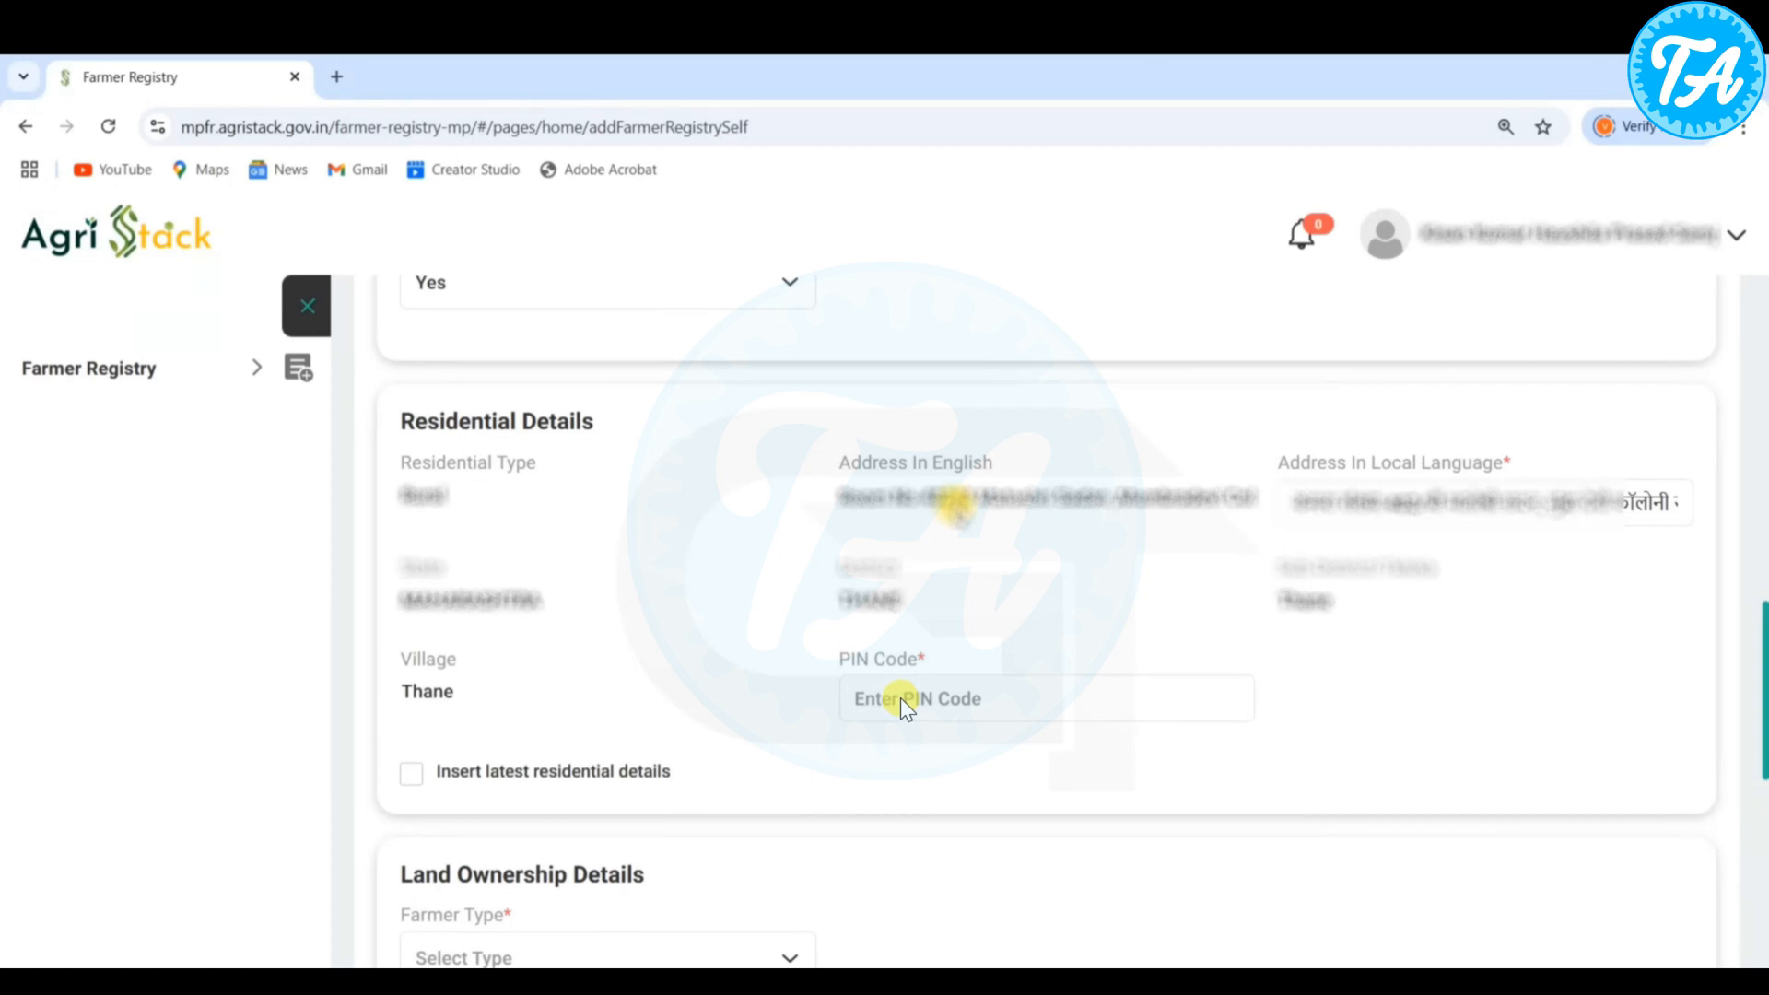
scroll(629, 447, "down", 5)
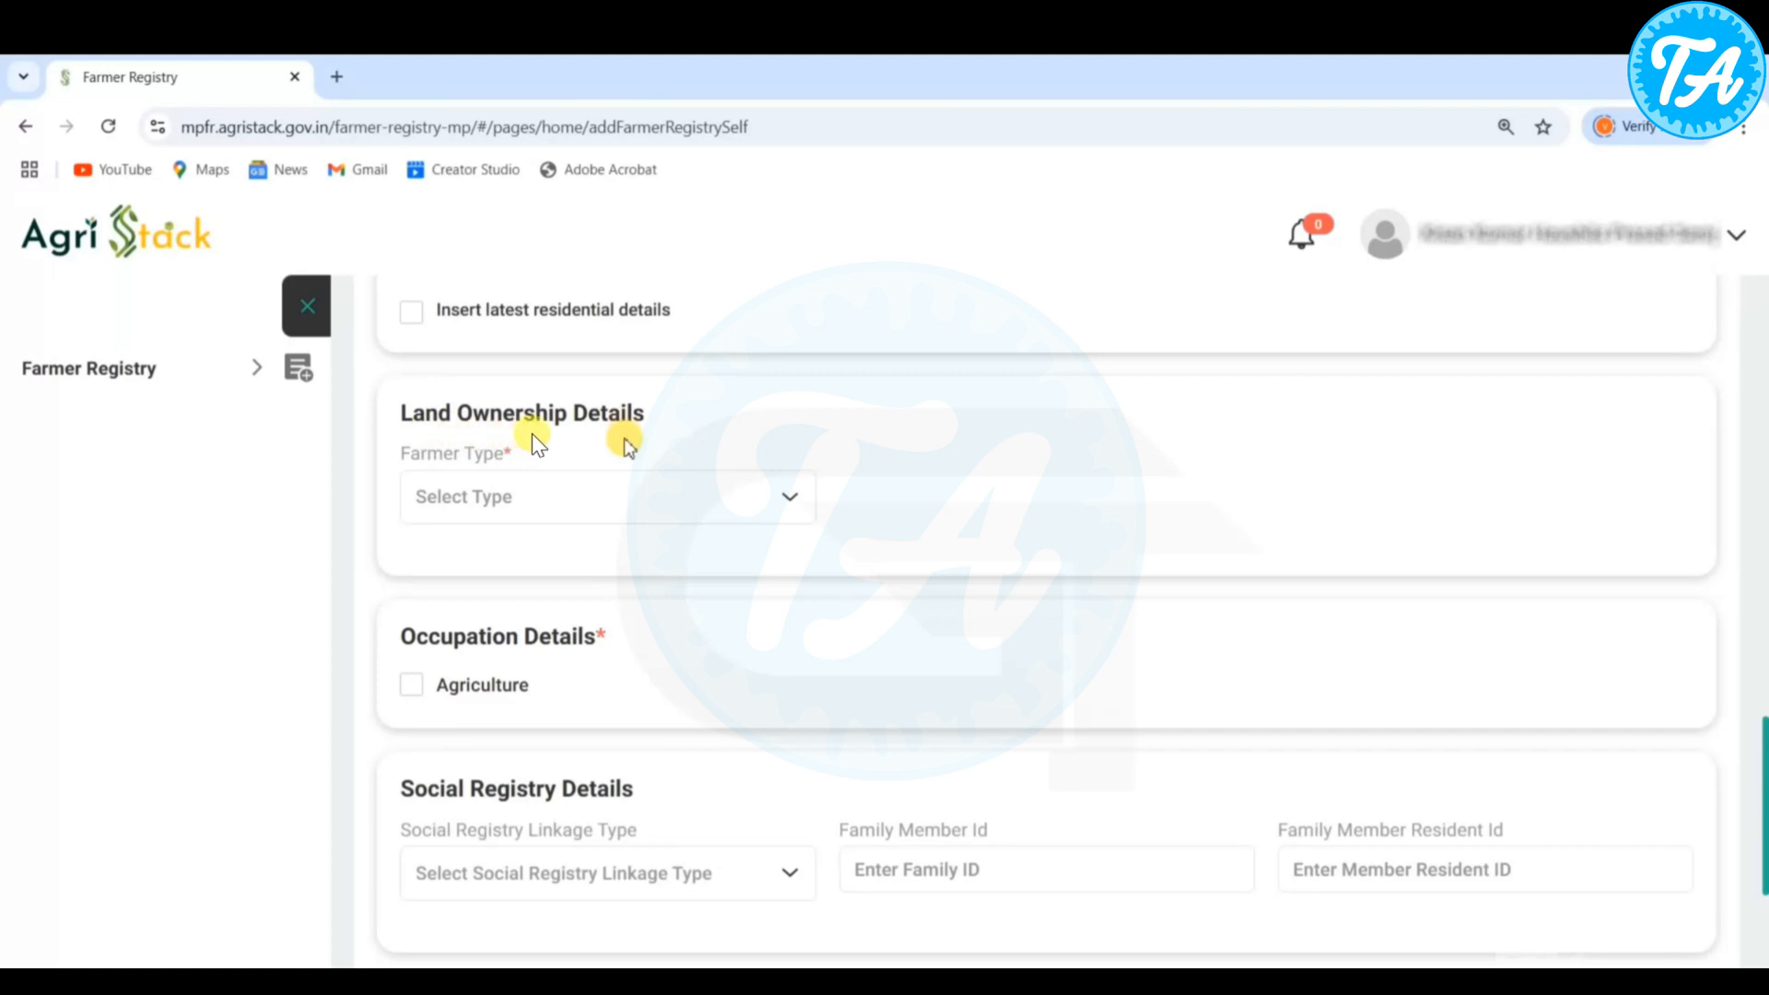
left_click(523, 497)
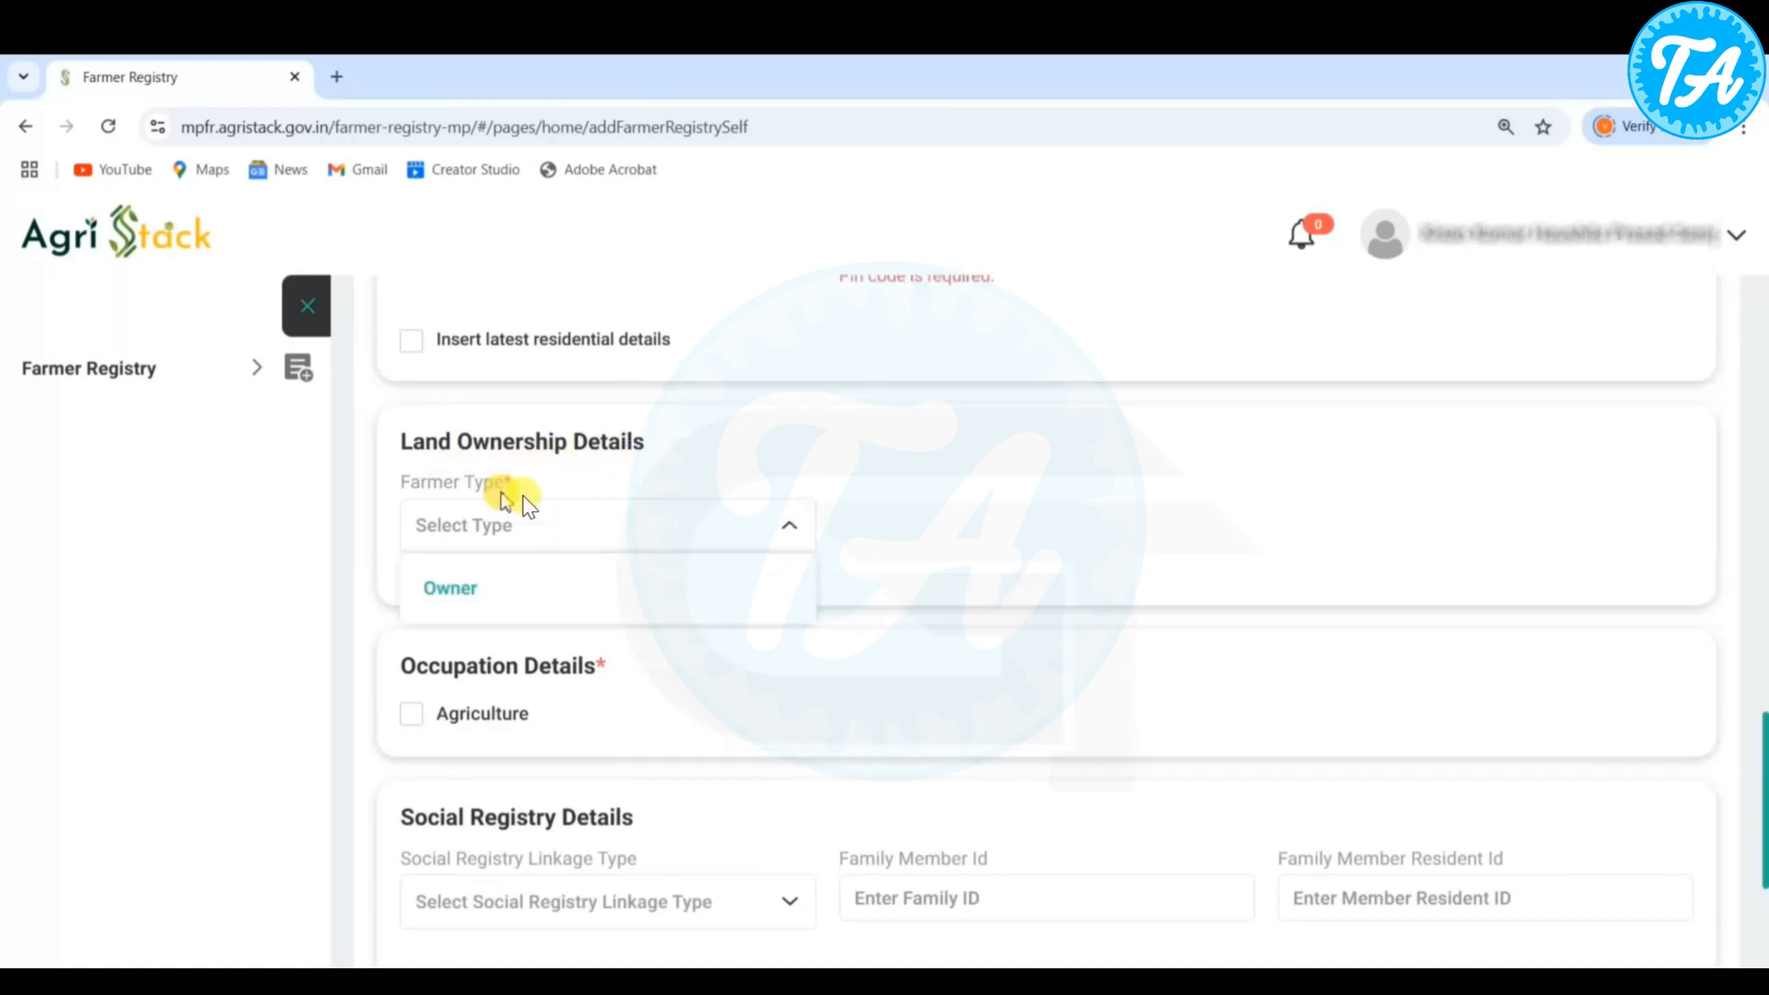
left_click(512, 584)
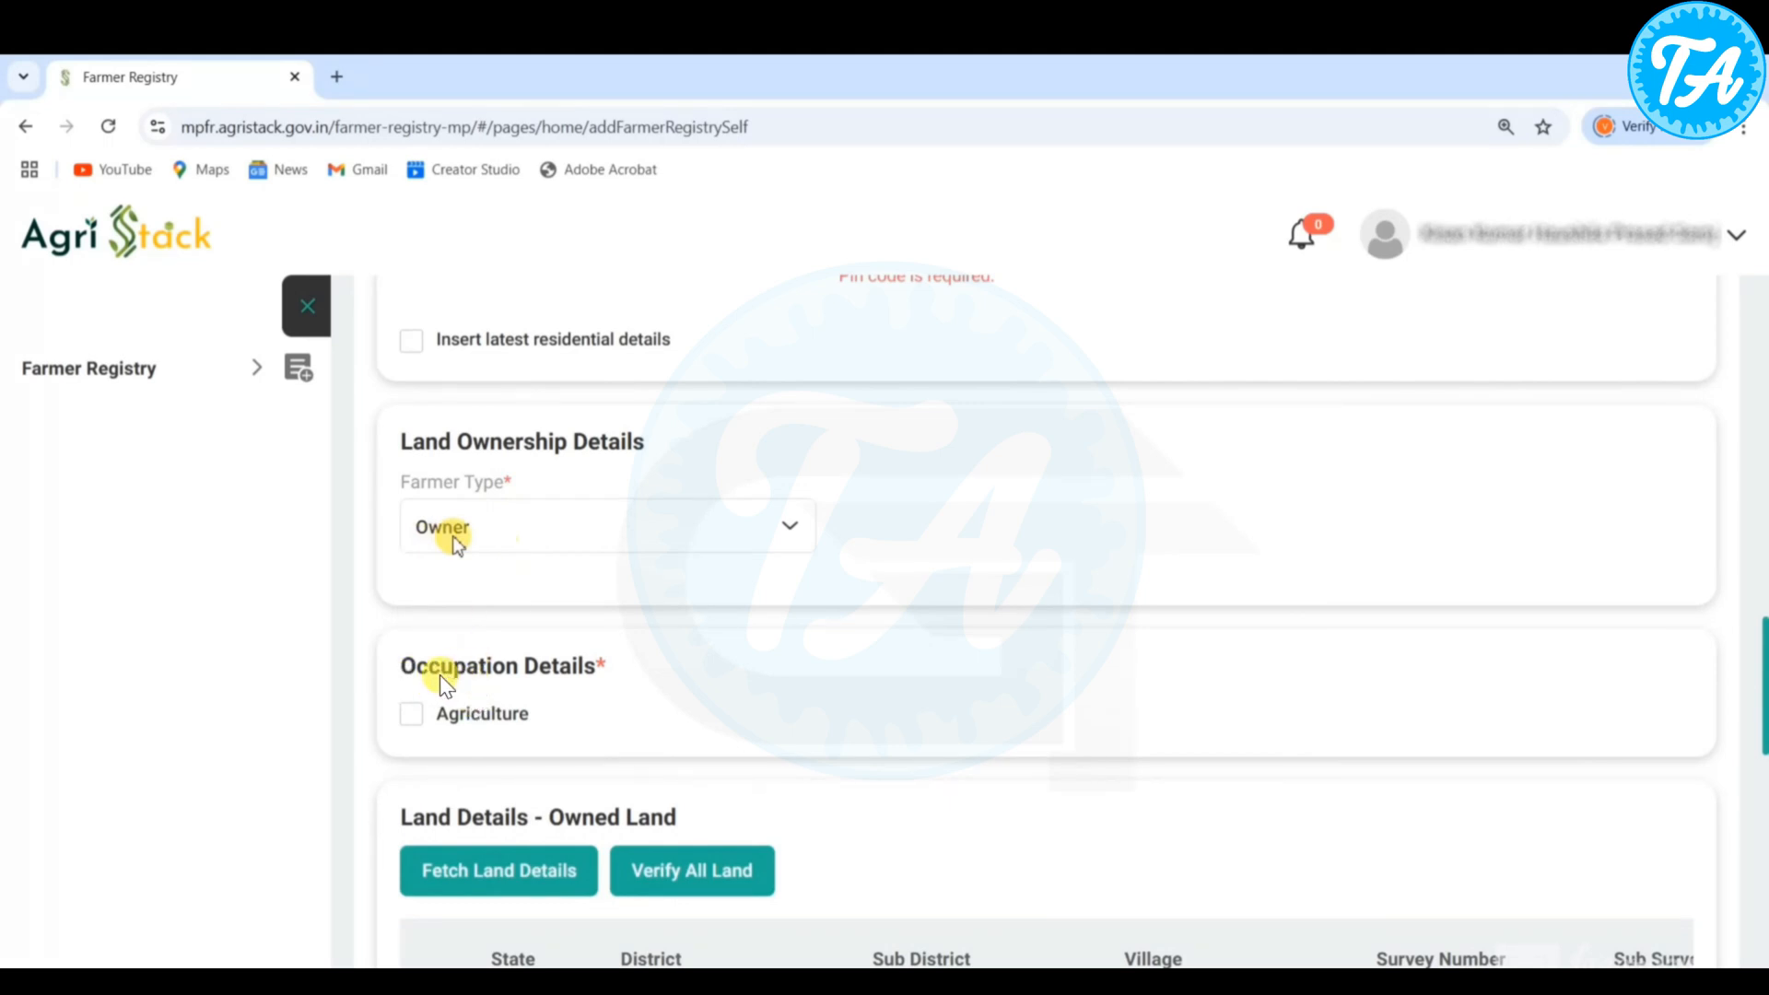
left_click(411, 714)
- Fetch the owned land details by survey number 234 and submit the selected land record
scroll(538, 539, "down", 2)
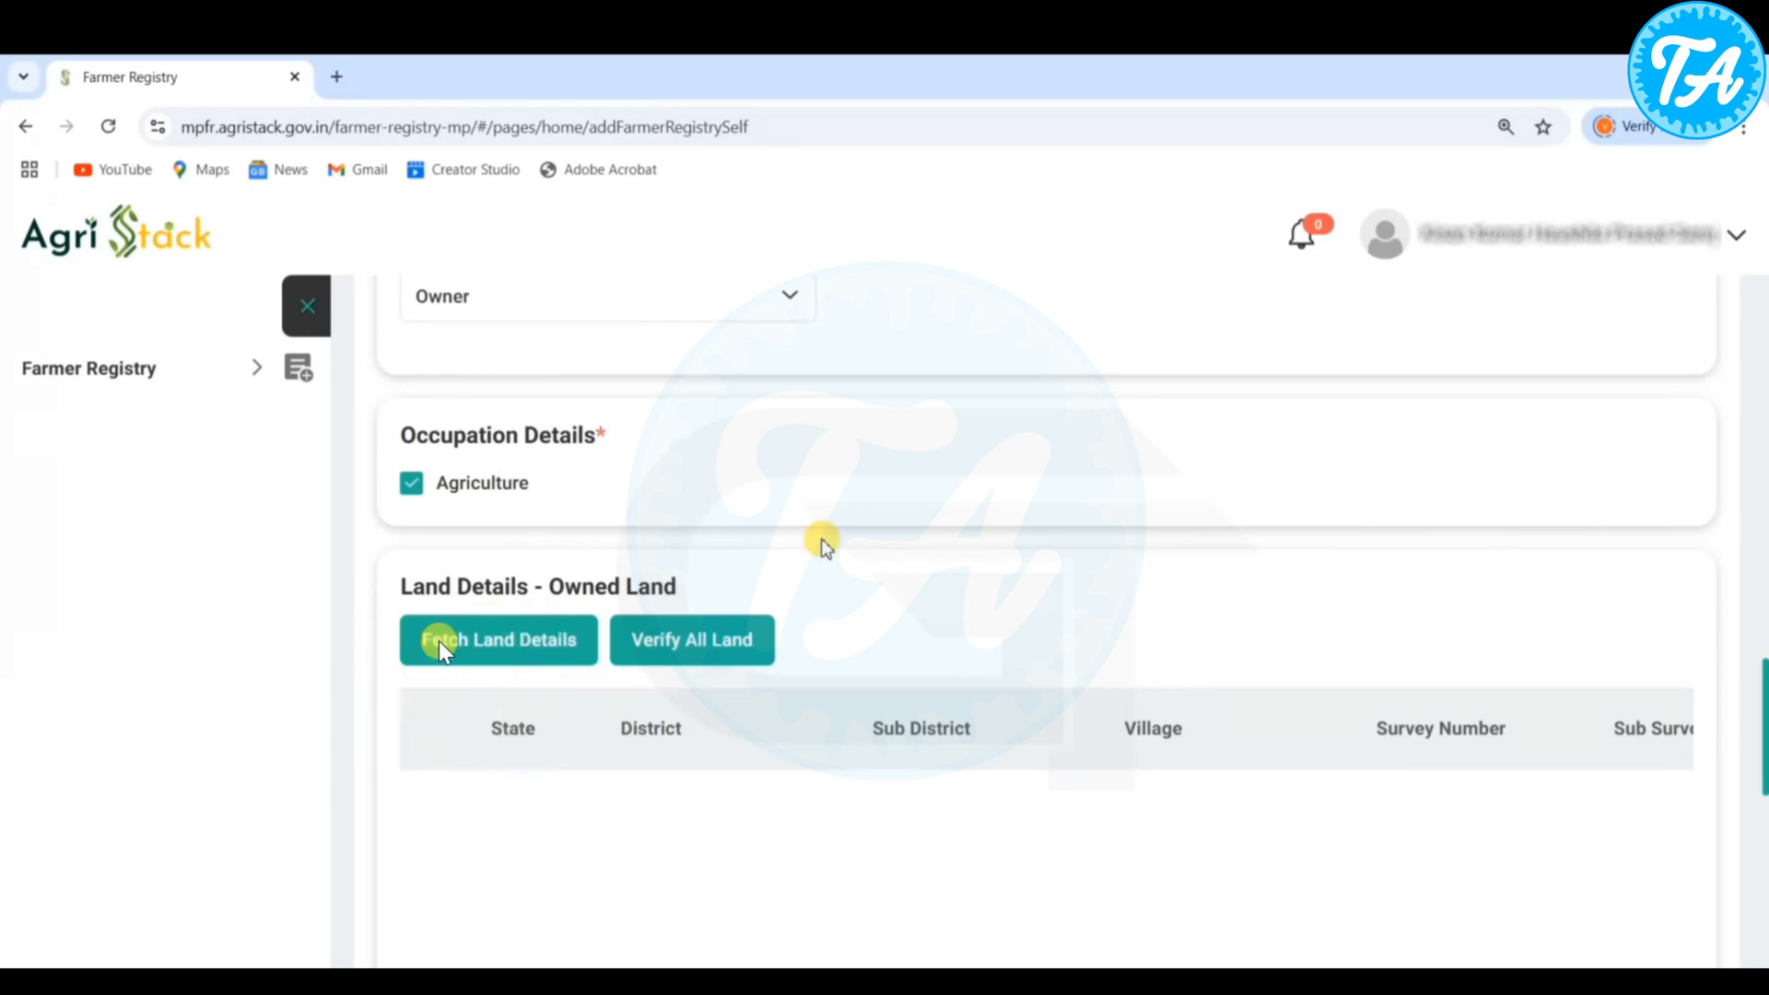
left_click(516, 642)
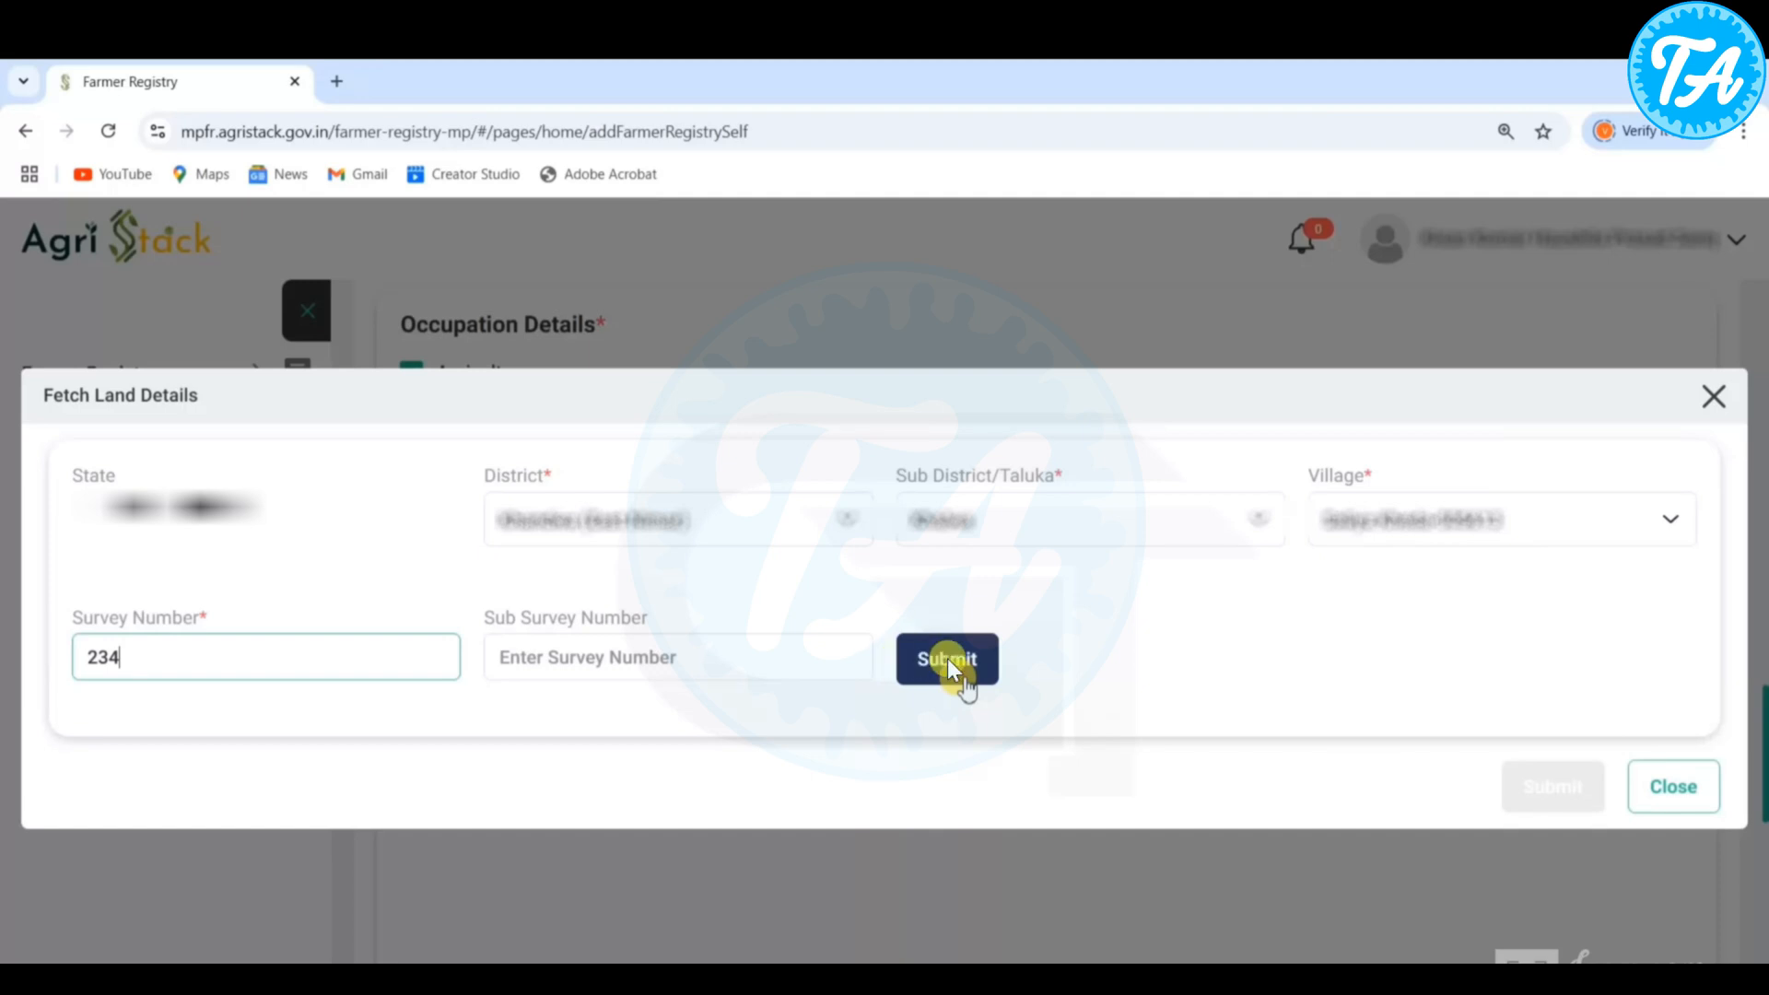
left_click(975, 658)
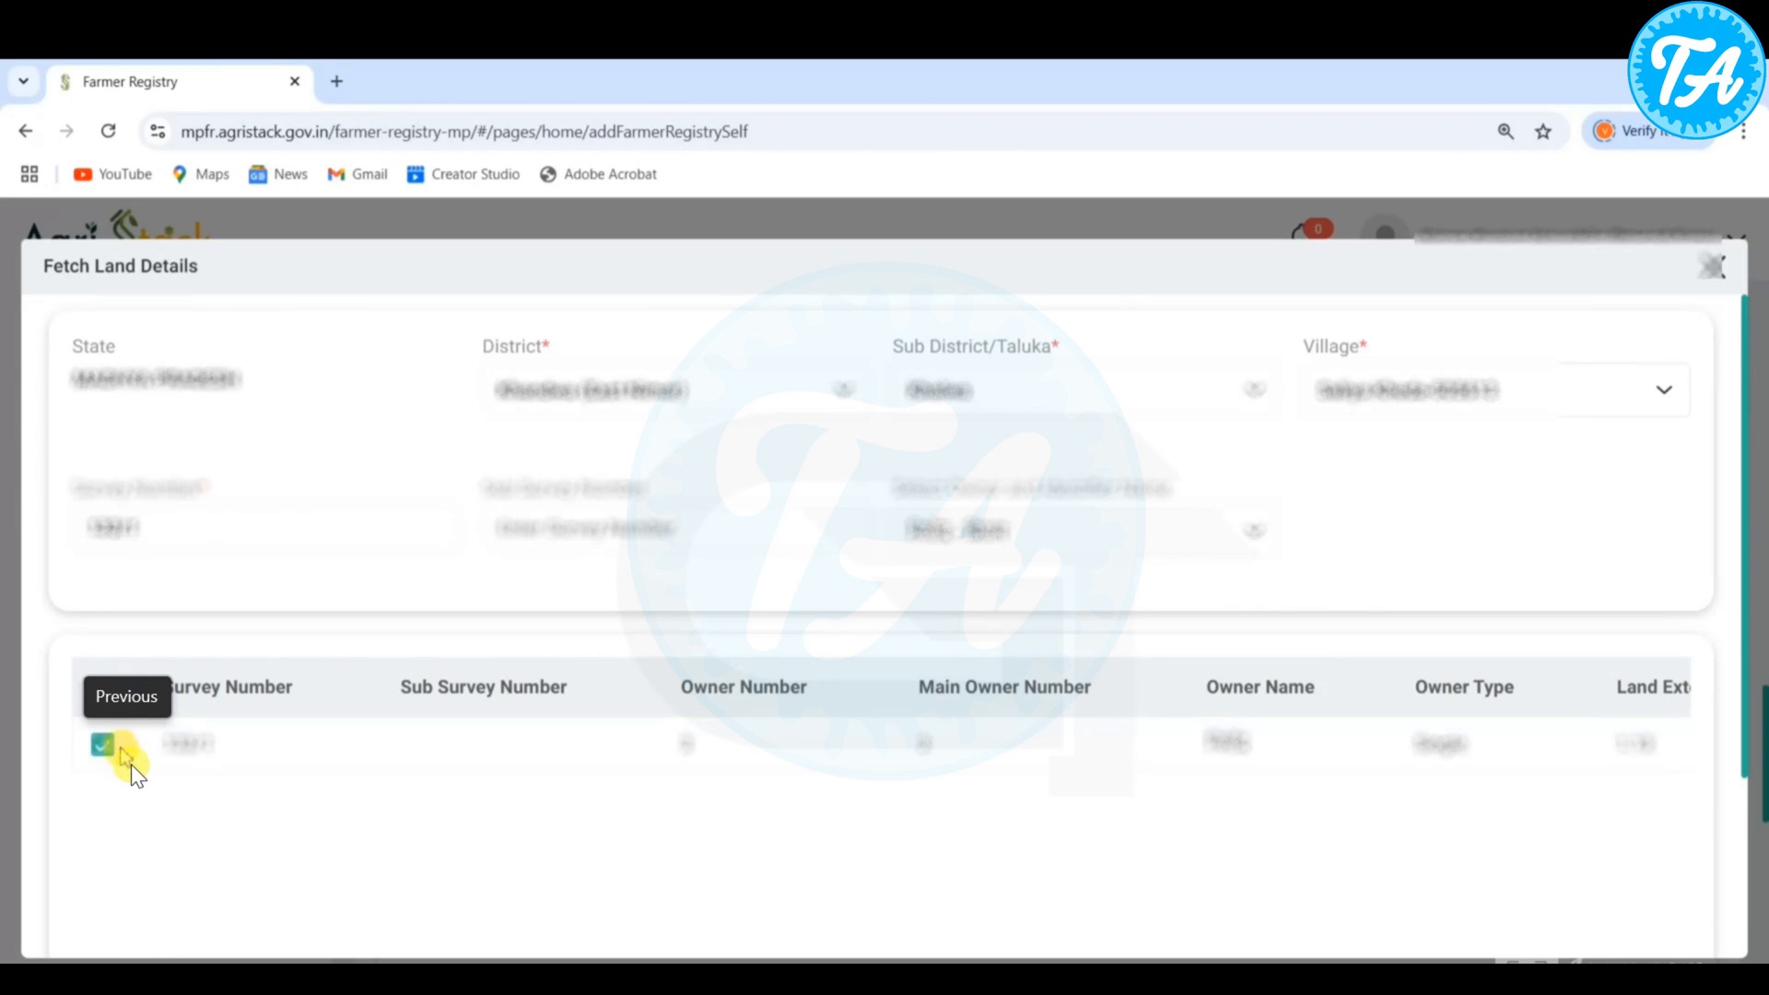
scroll(131, 760, "down", 3)
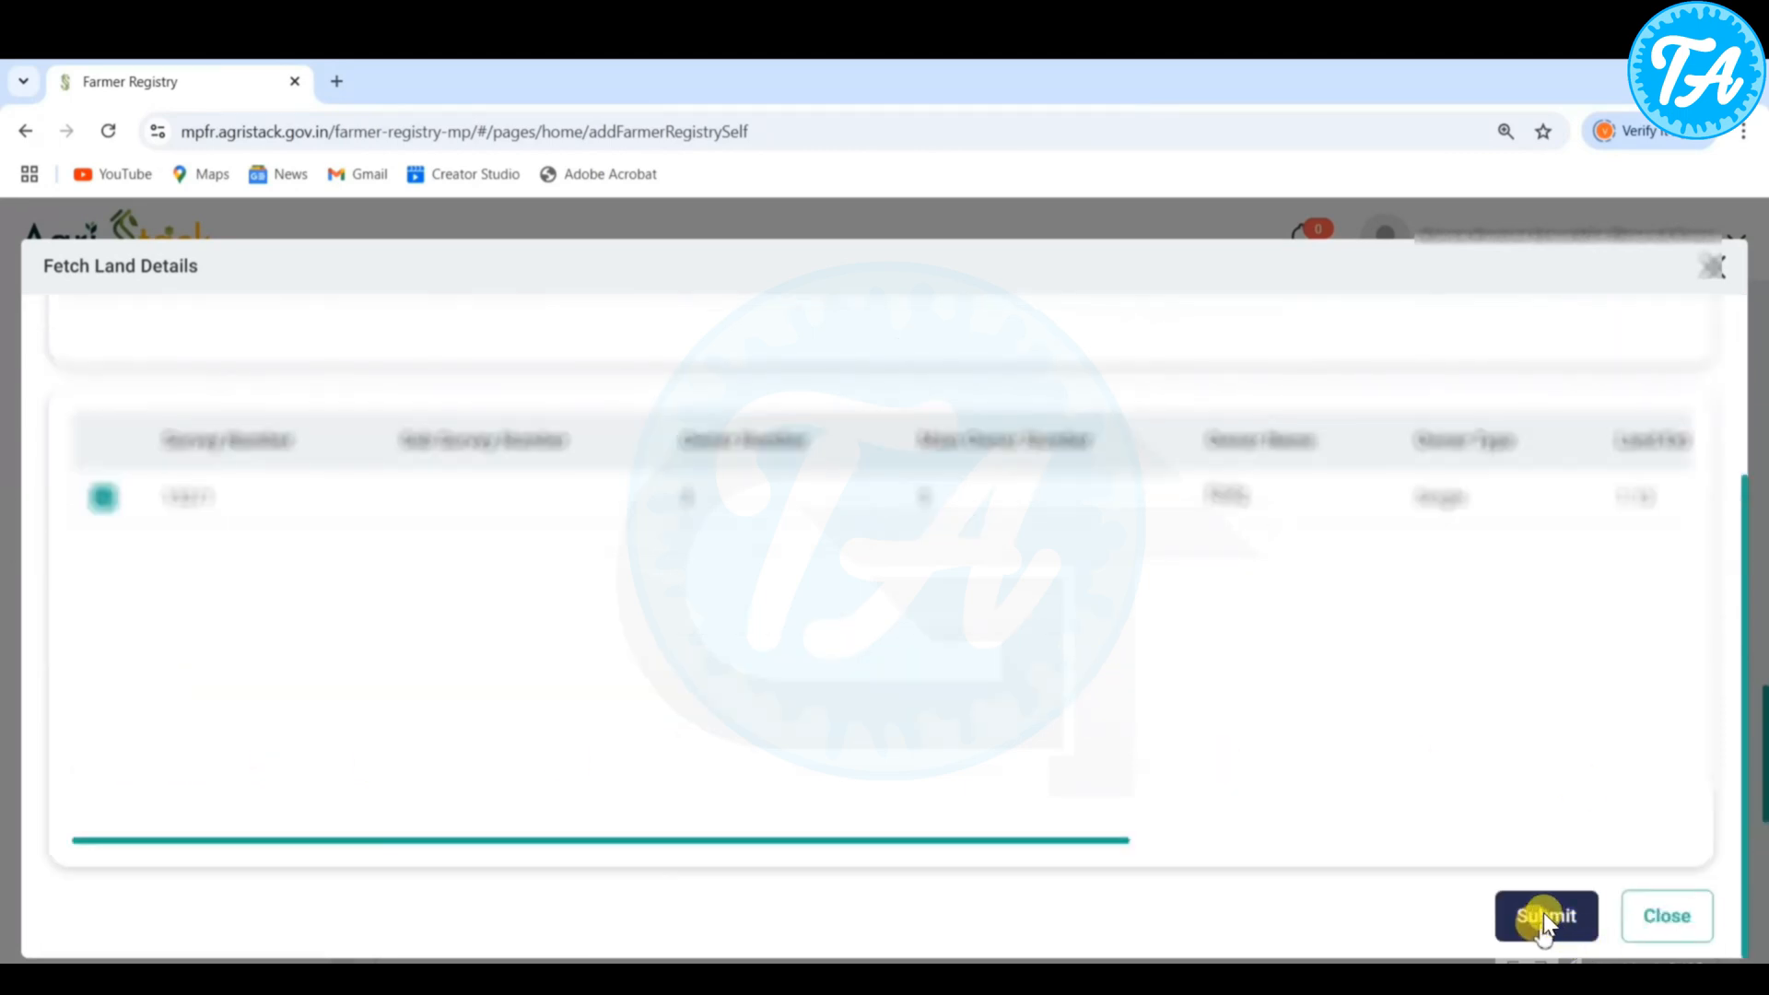
left_click(1544, 915)
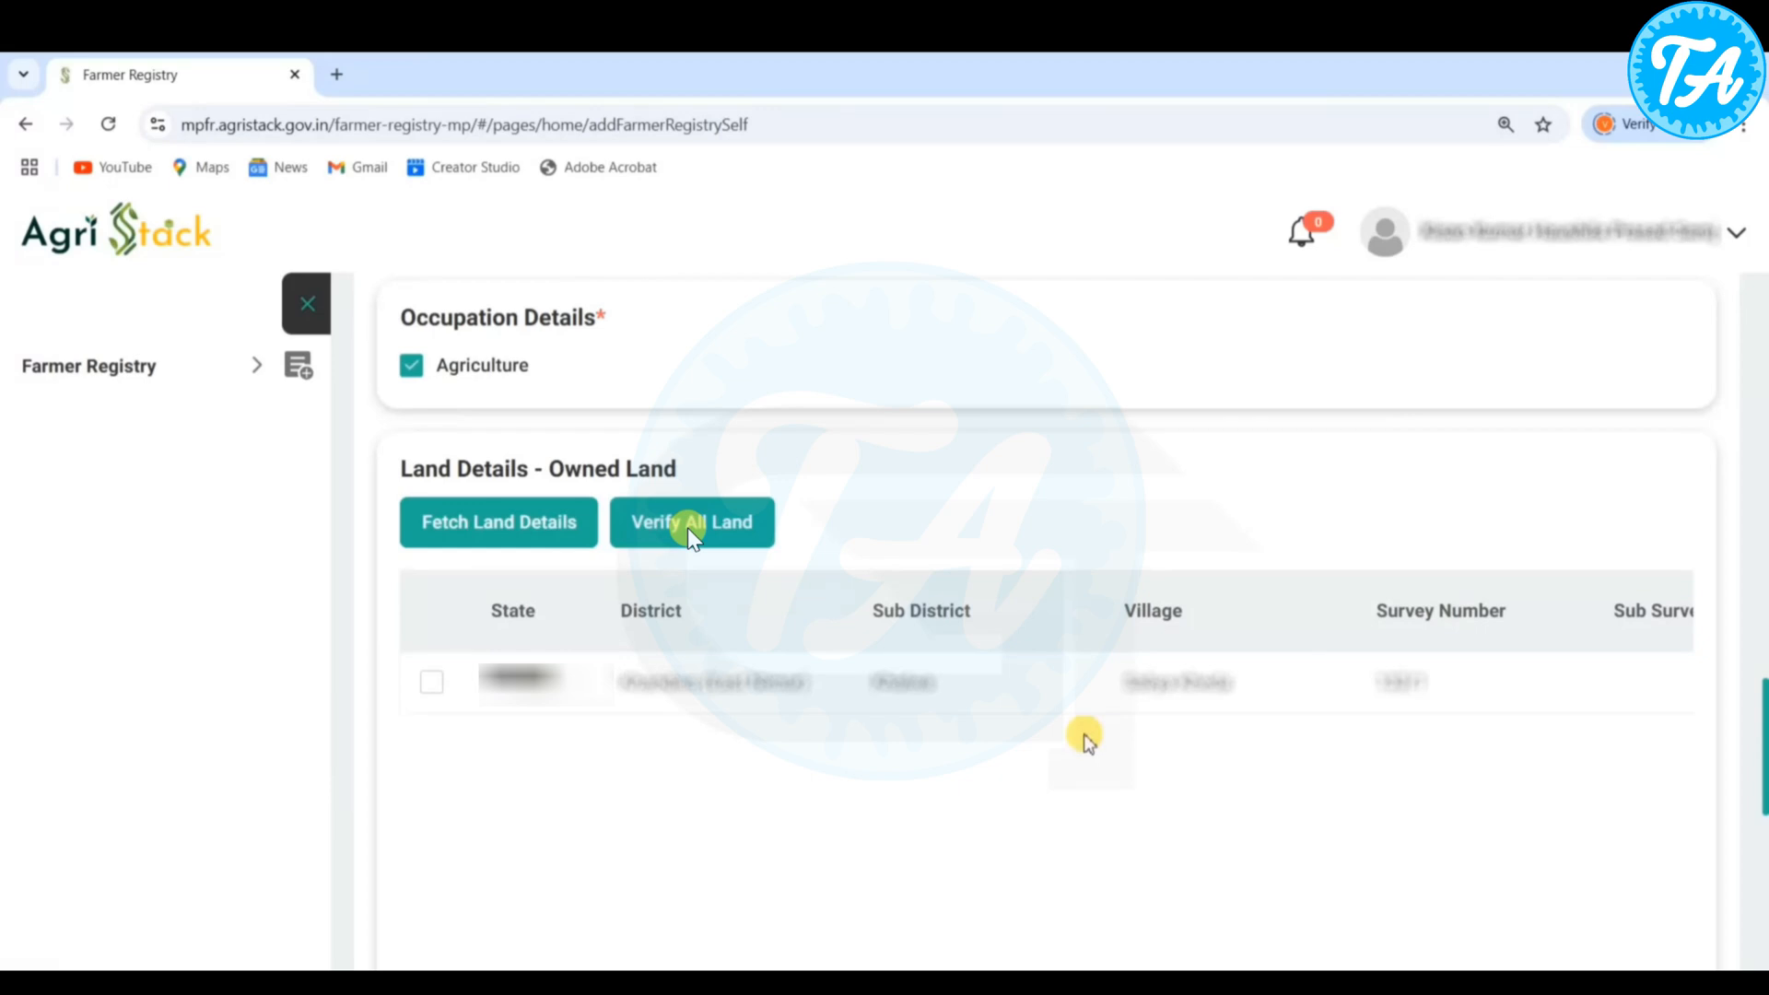
- Accept the farmer consent, save the registration form and proceed to the e-sign
scroll(1085, 735, "down", 4)
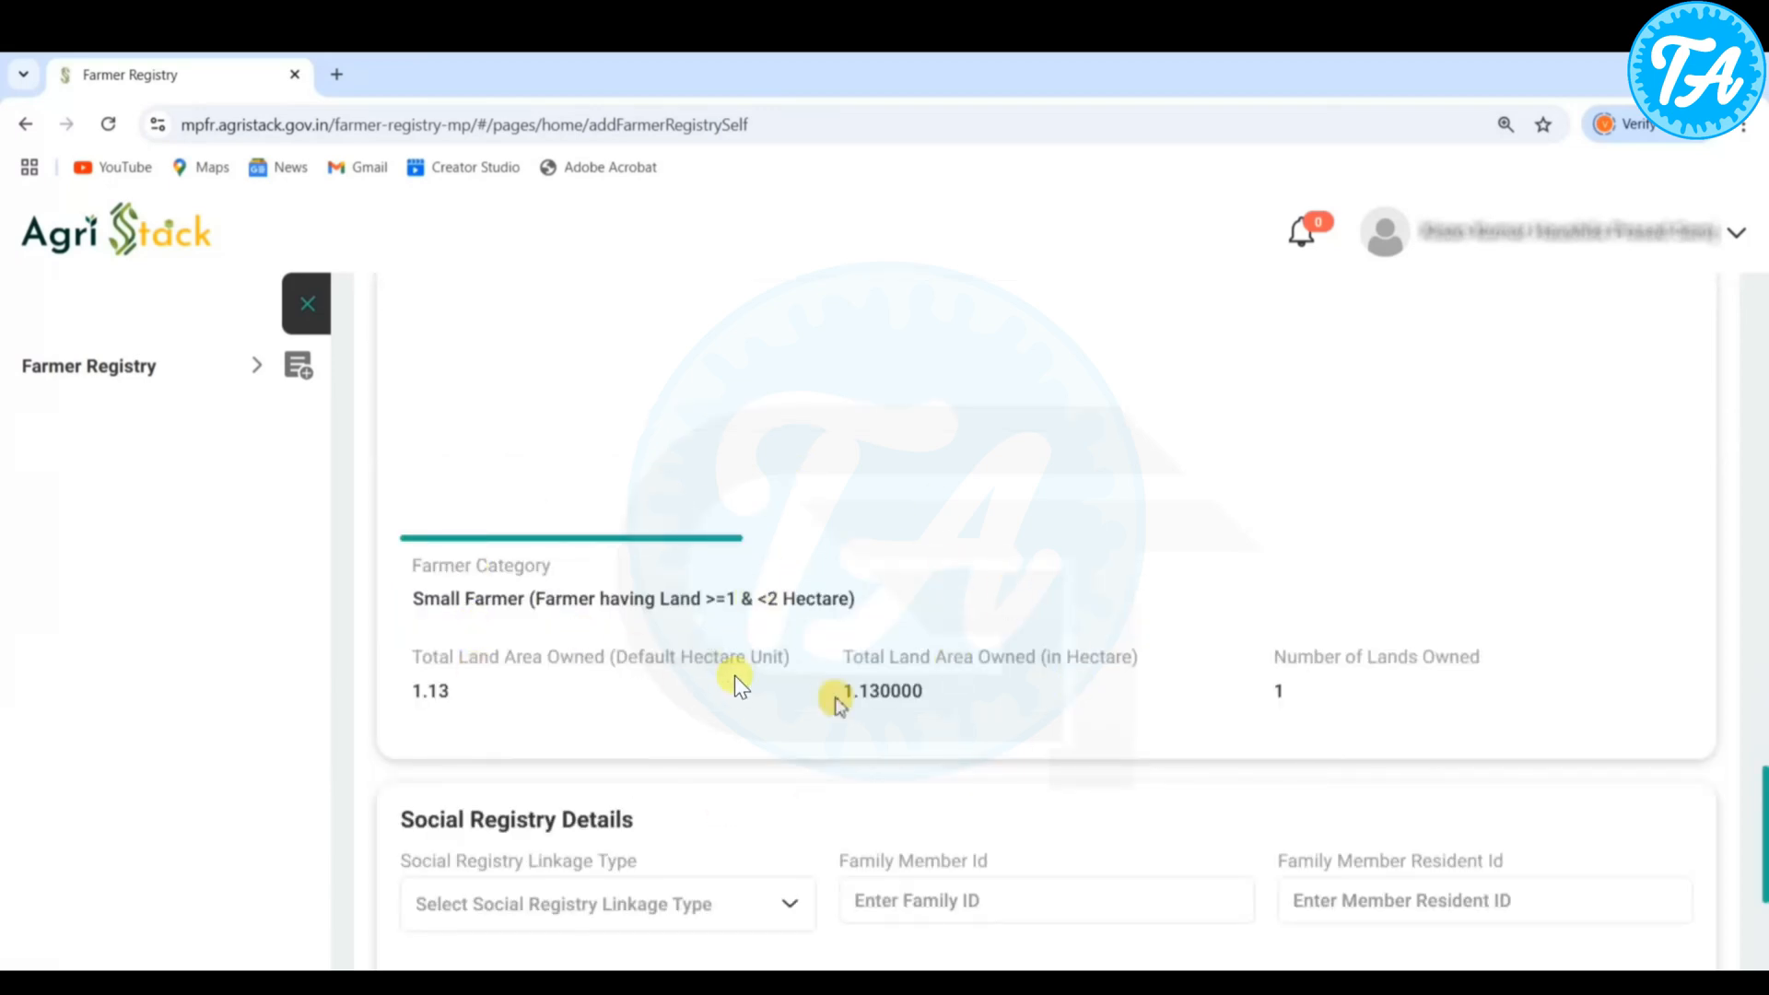
scroll(737, 645, "down", 5)
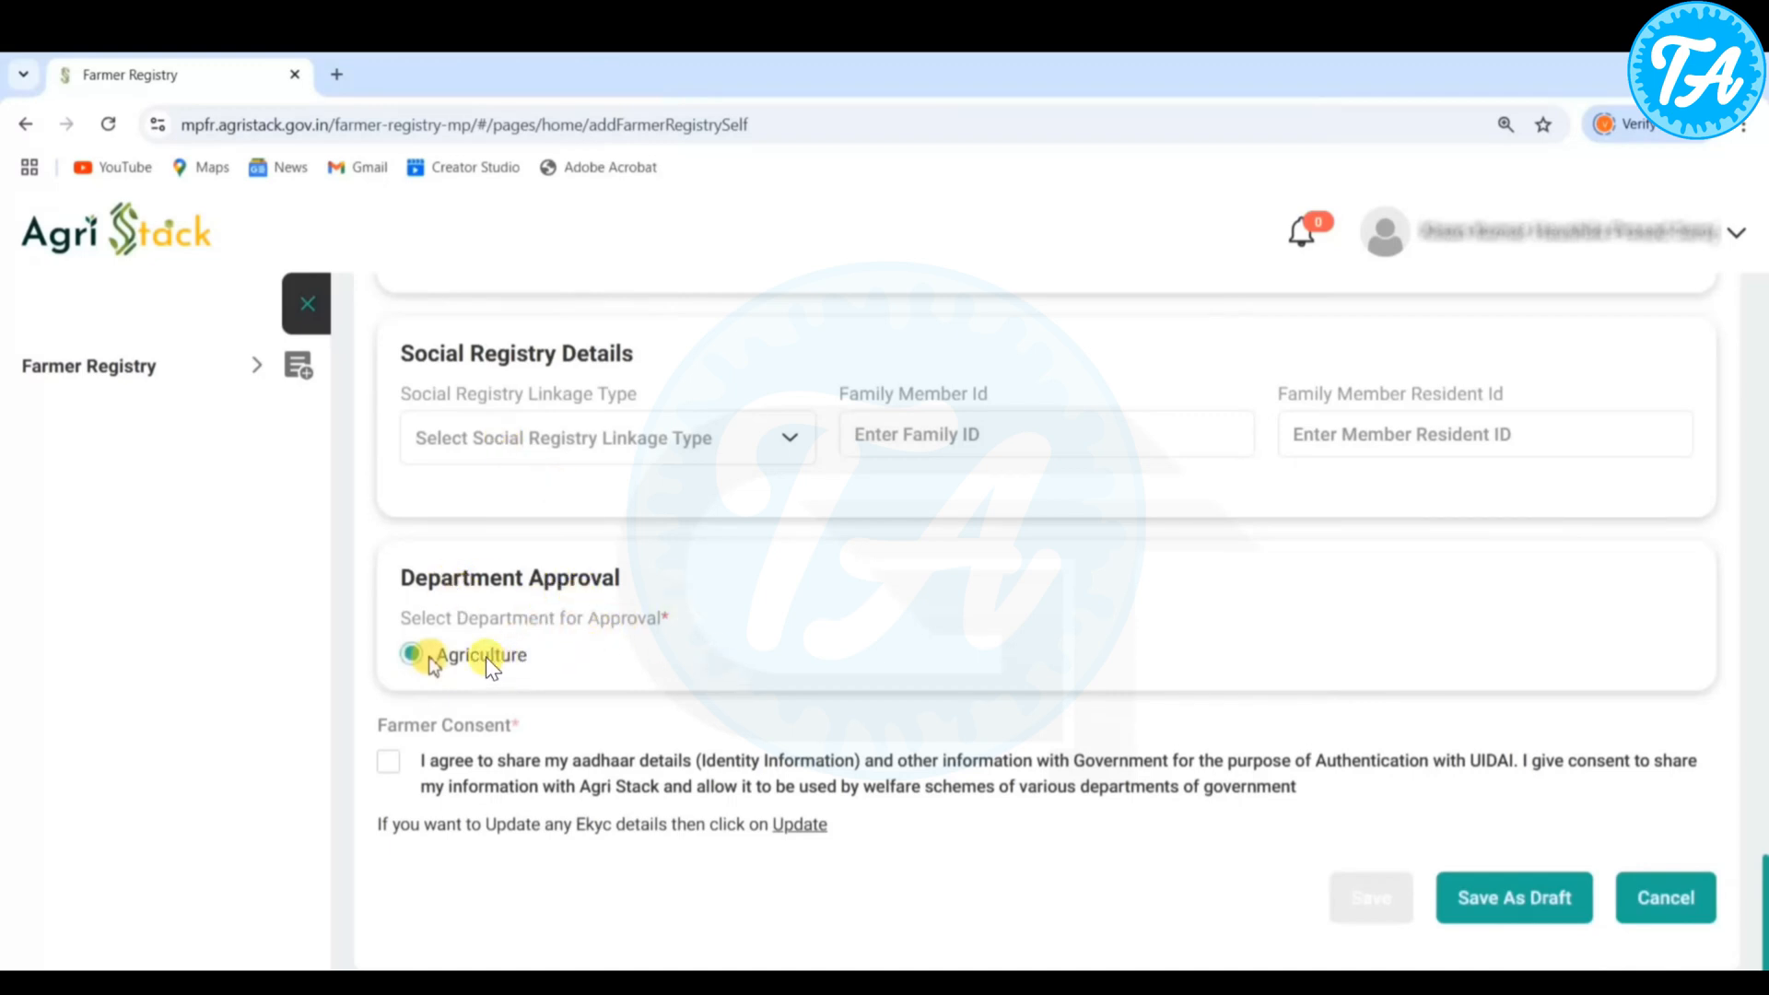
left_click(389, 763)
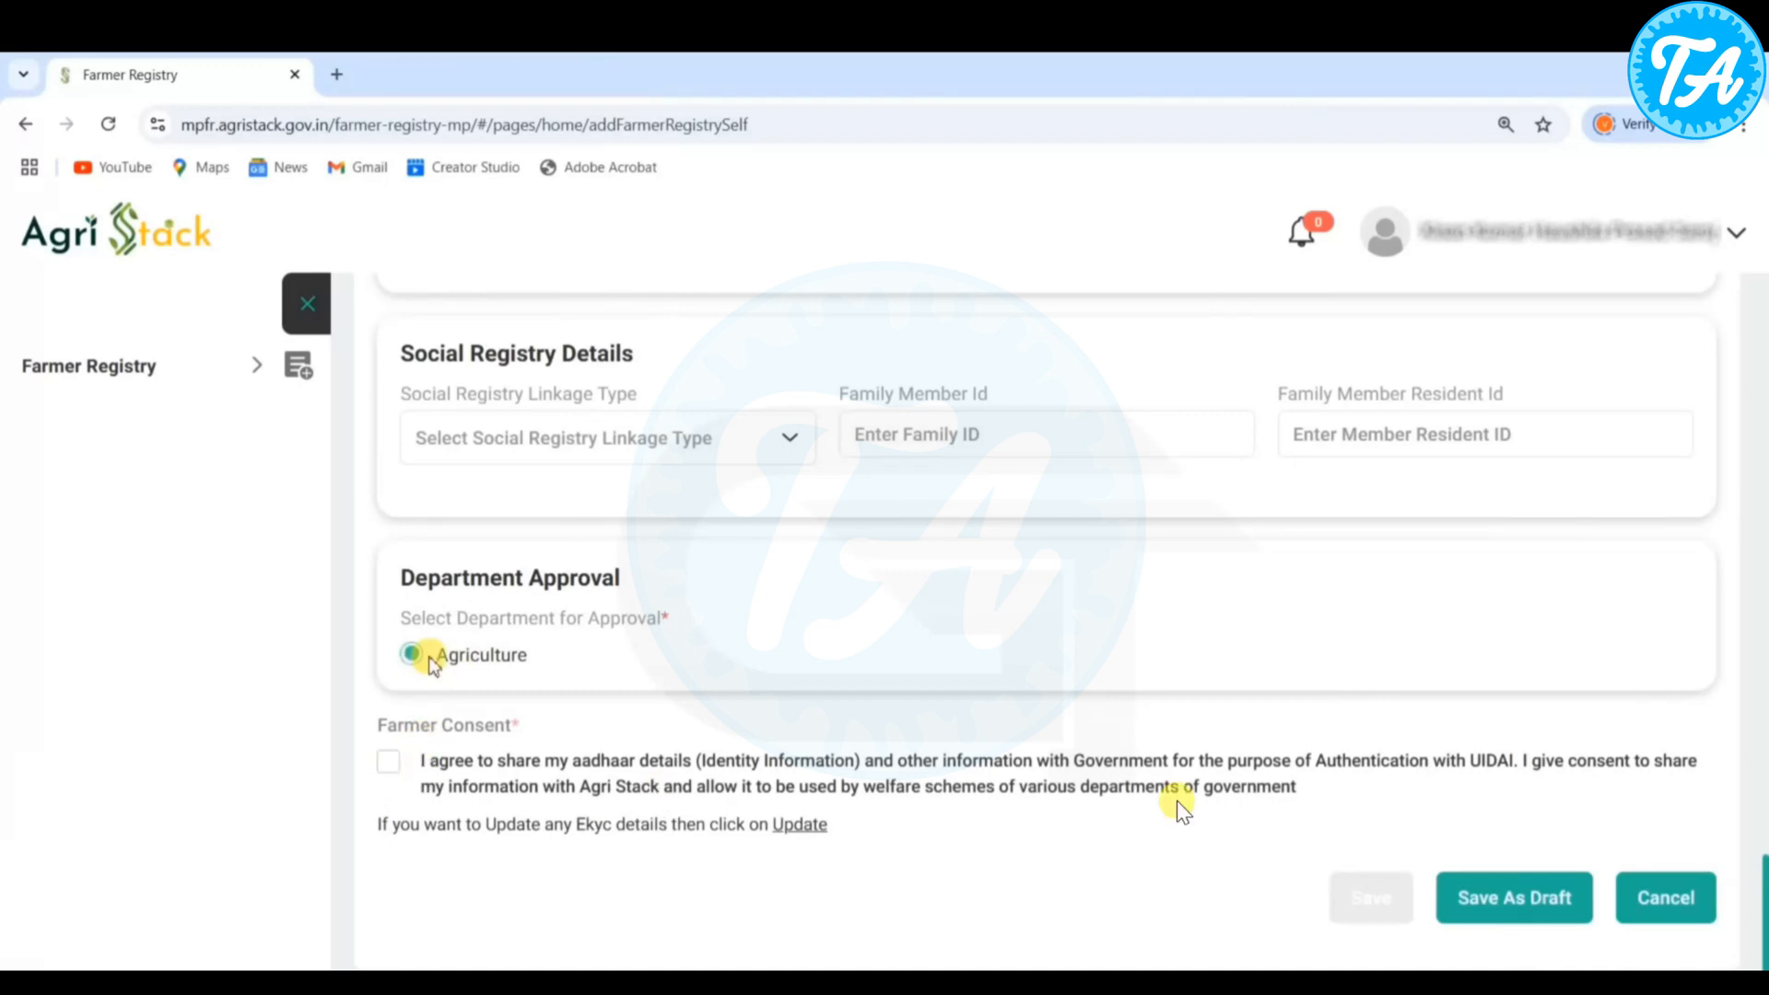
left_click(1546, 899)
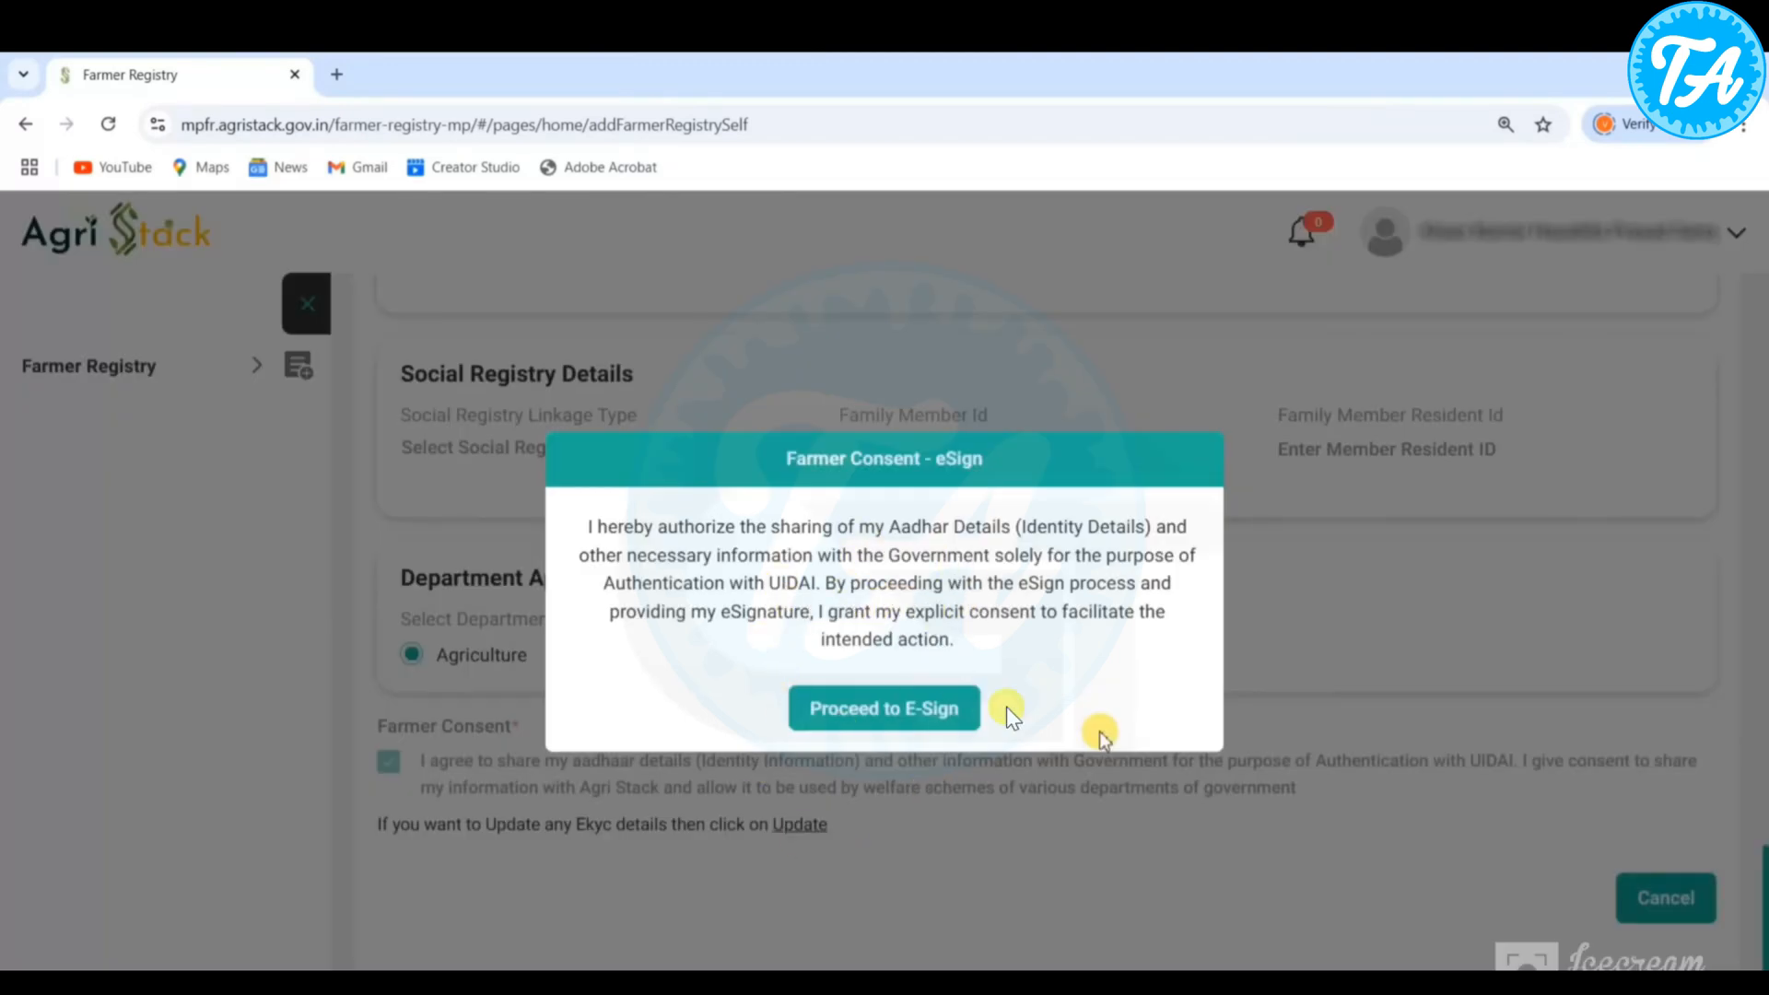
left_click(875, 710)
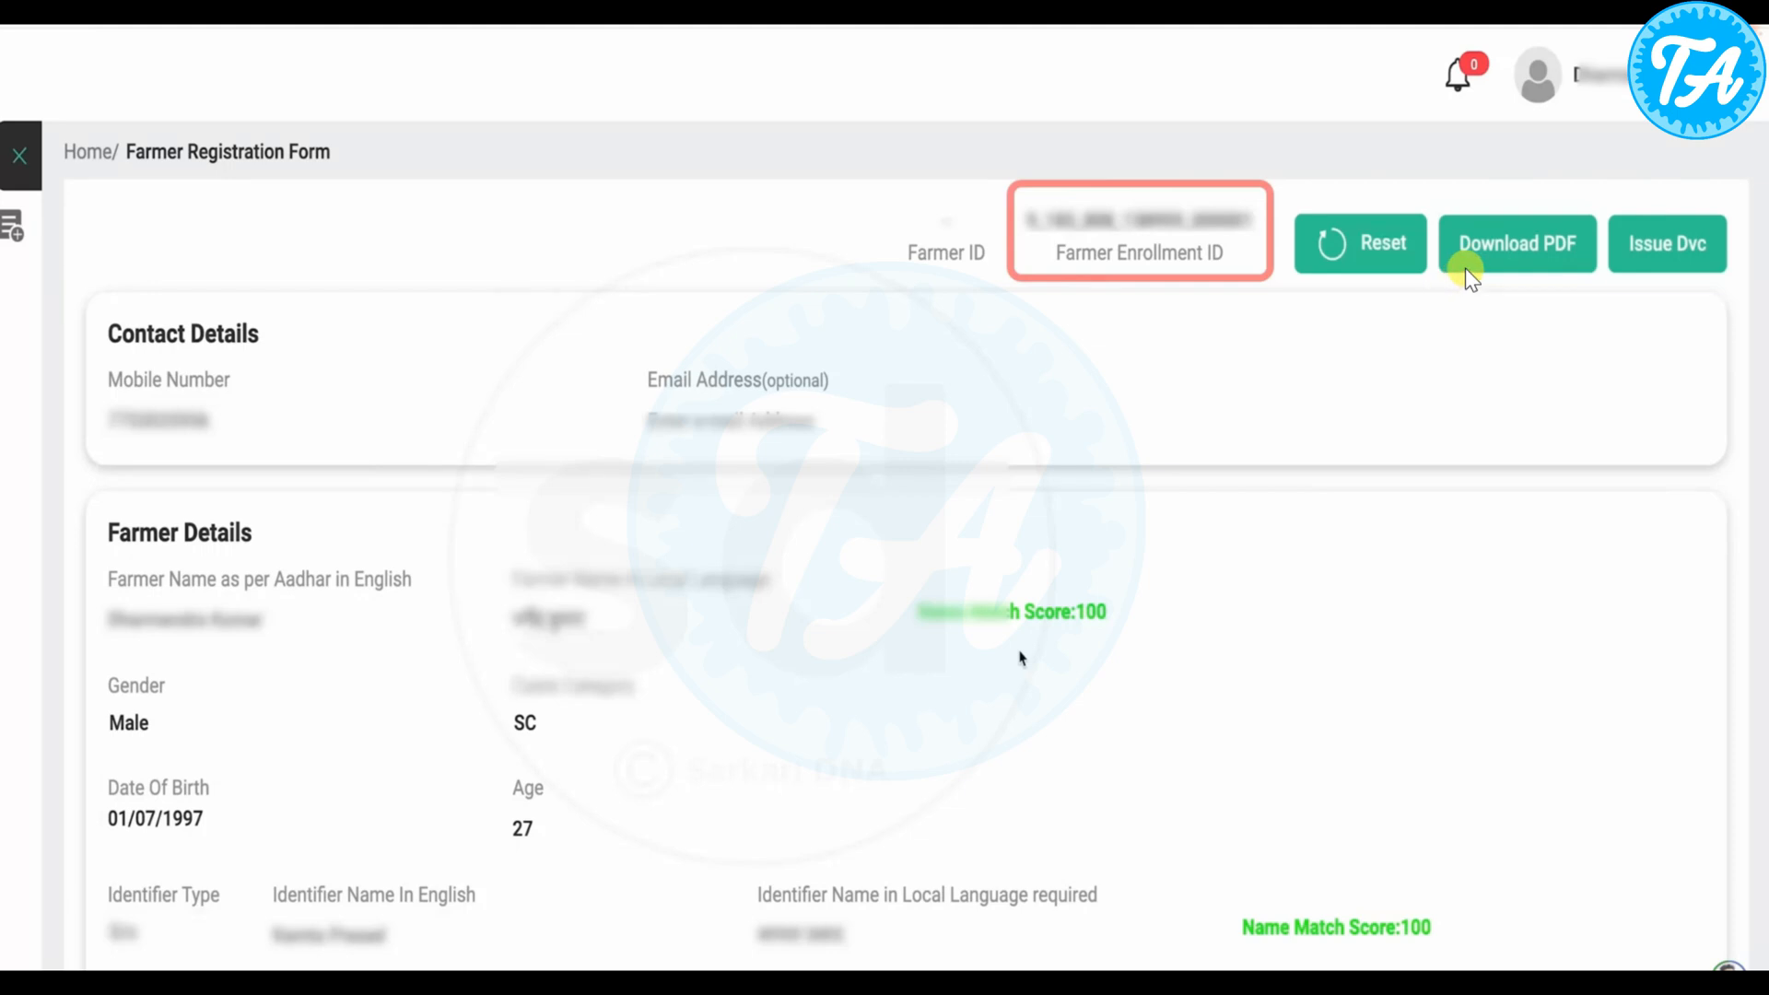
- Download the farmer registration form as a PDF and check the enrollment status
left_click(1465, 268)
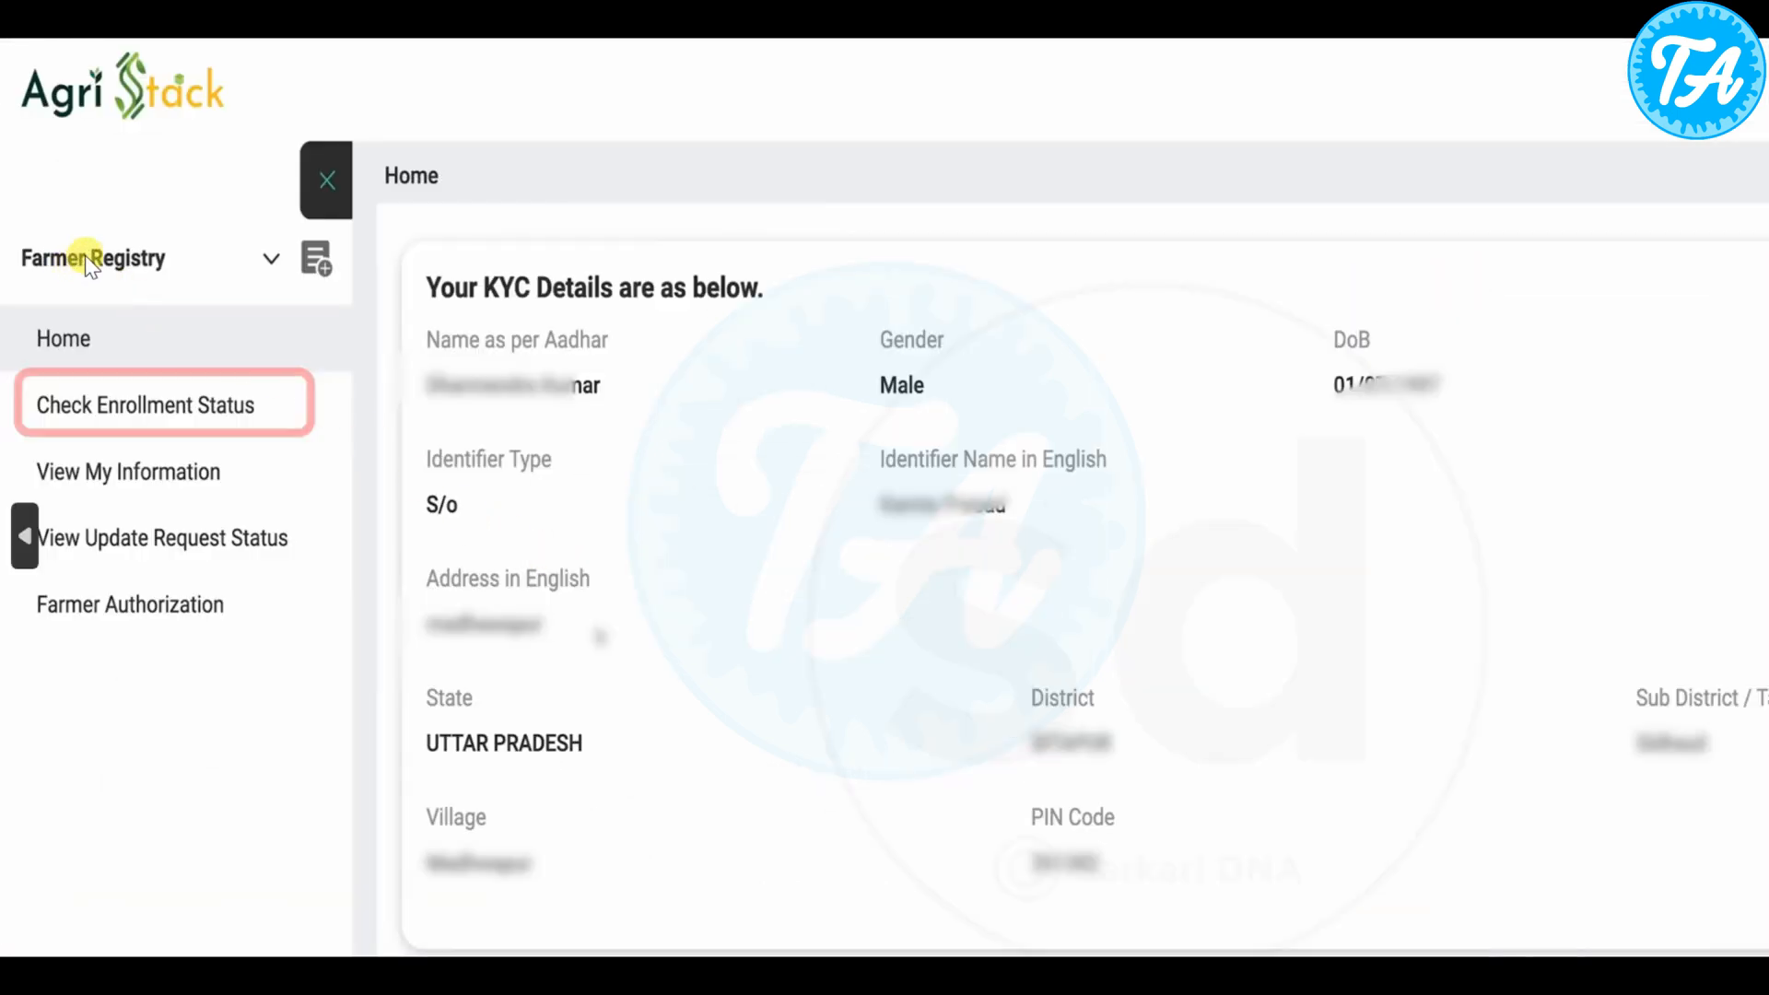
left_click(289, 404)
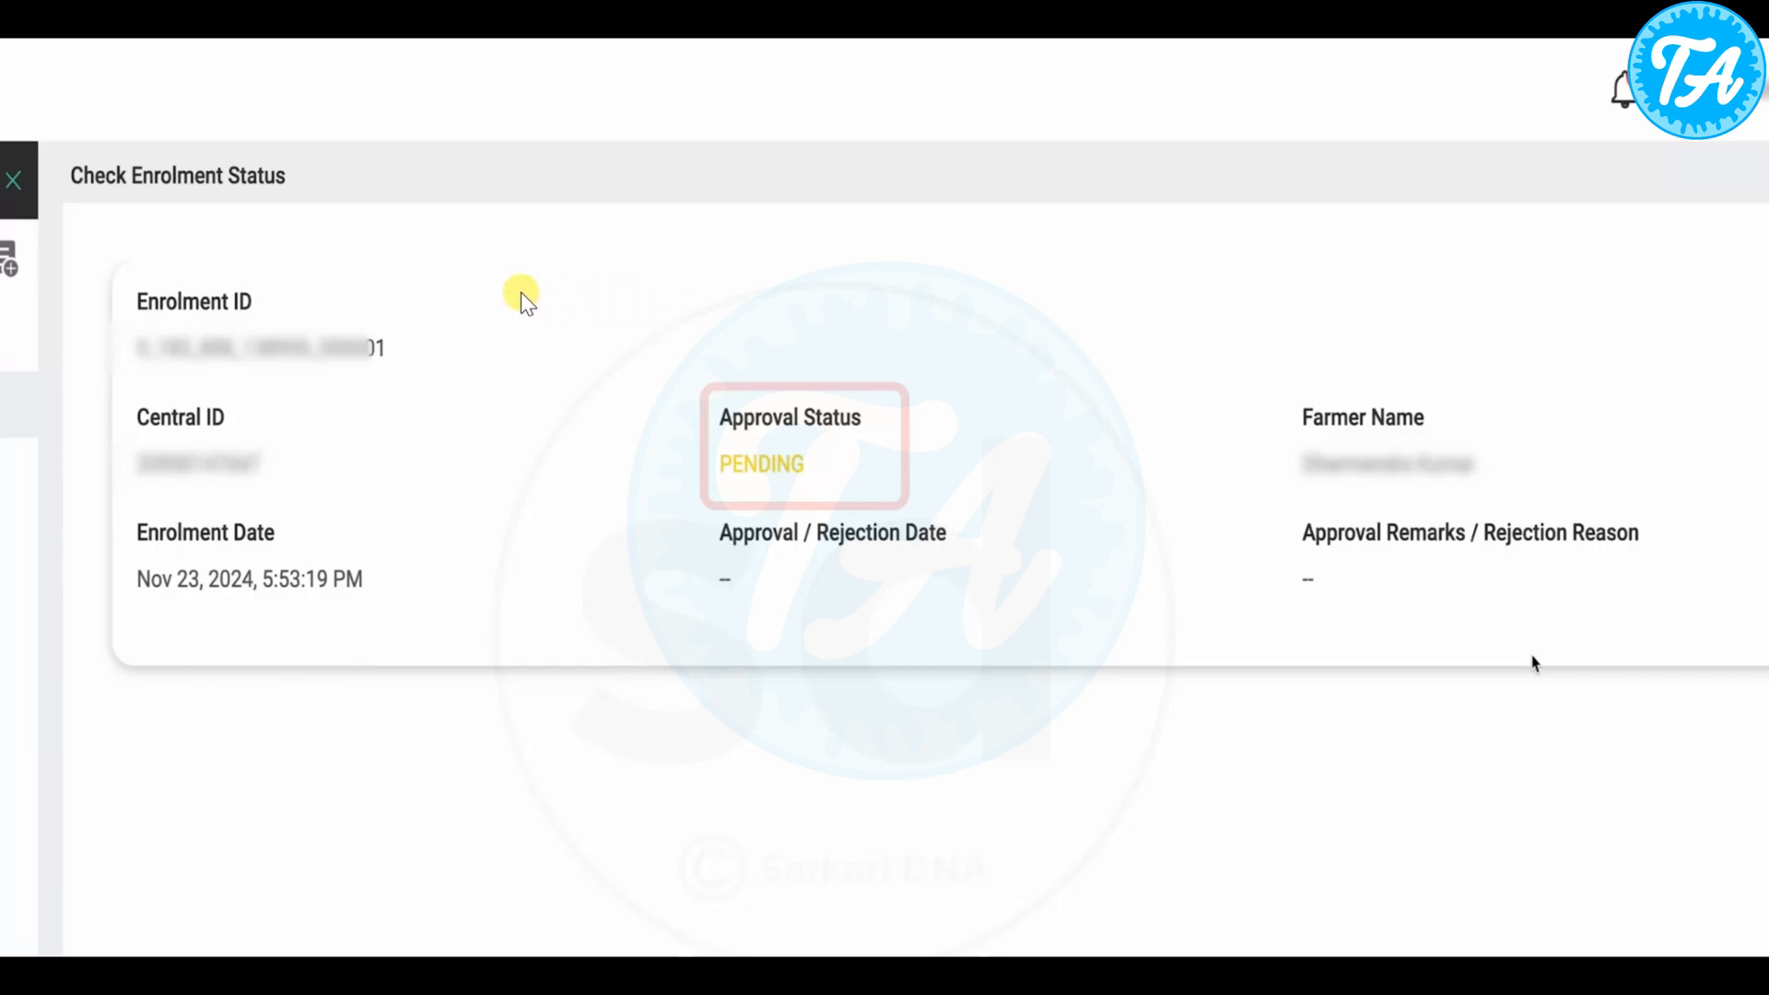